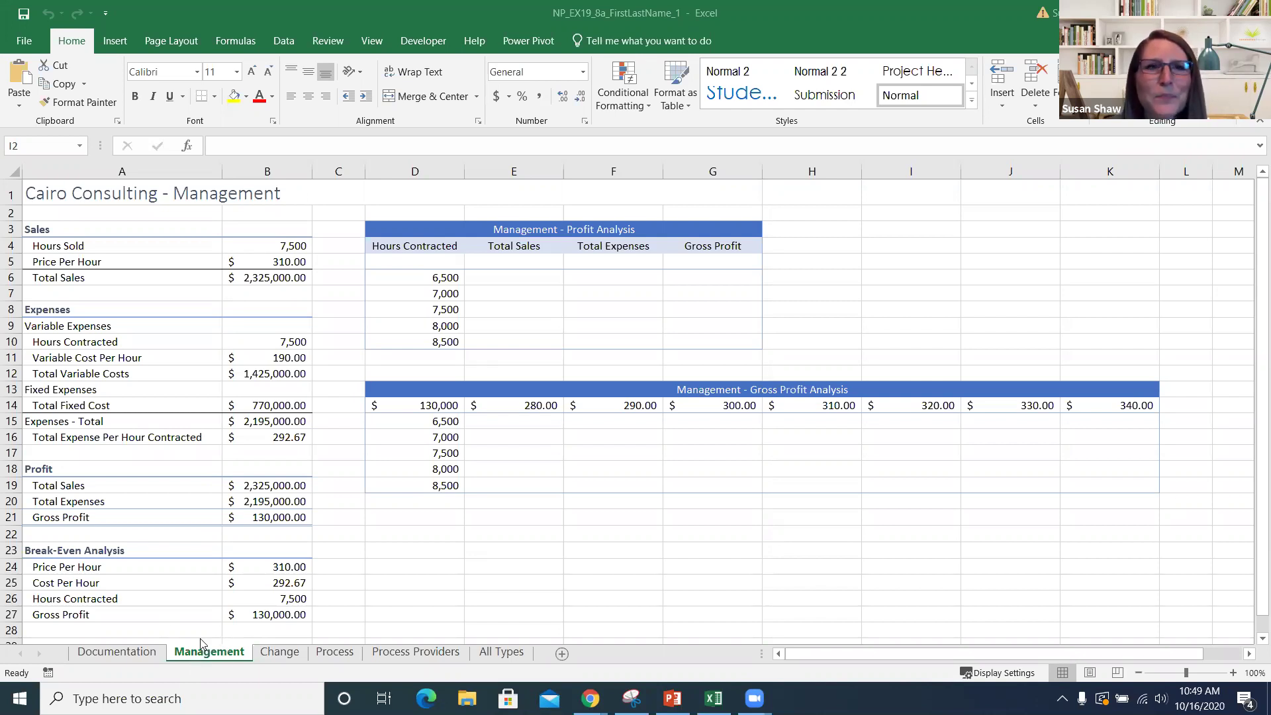
Link cell D5 in the Hours Contracted column to the Hours Sold value with the formula =B4
left_click(416, 256)
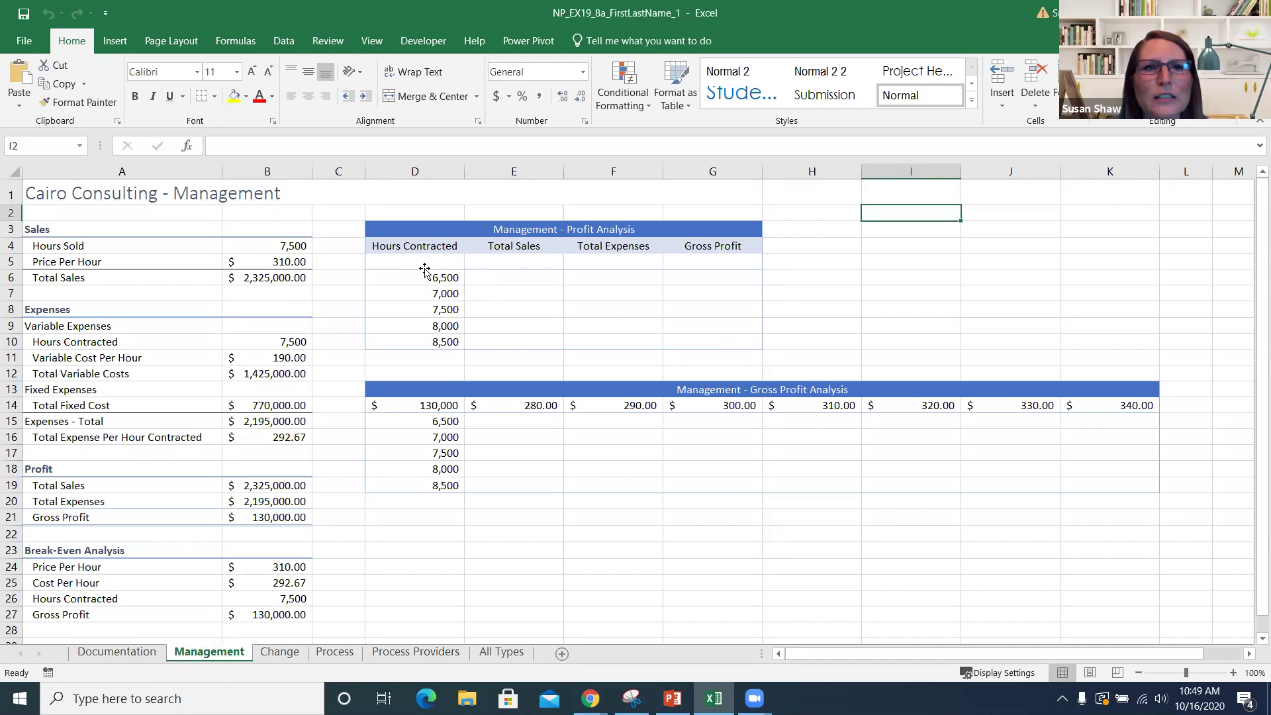
left_click(425, 266)
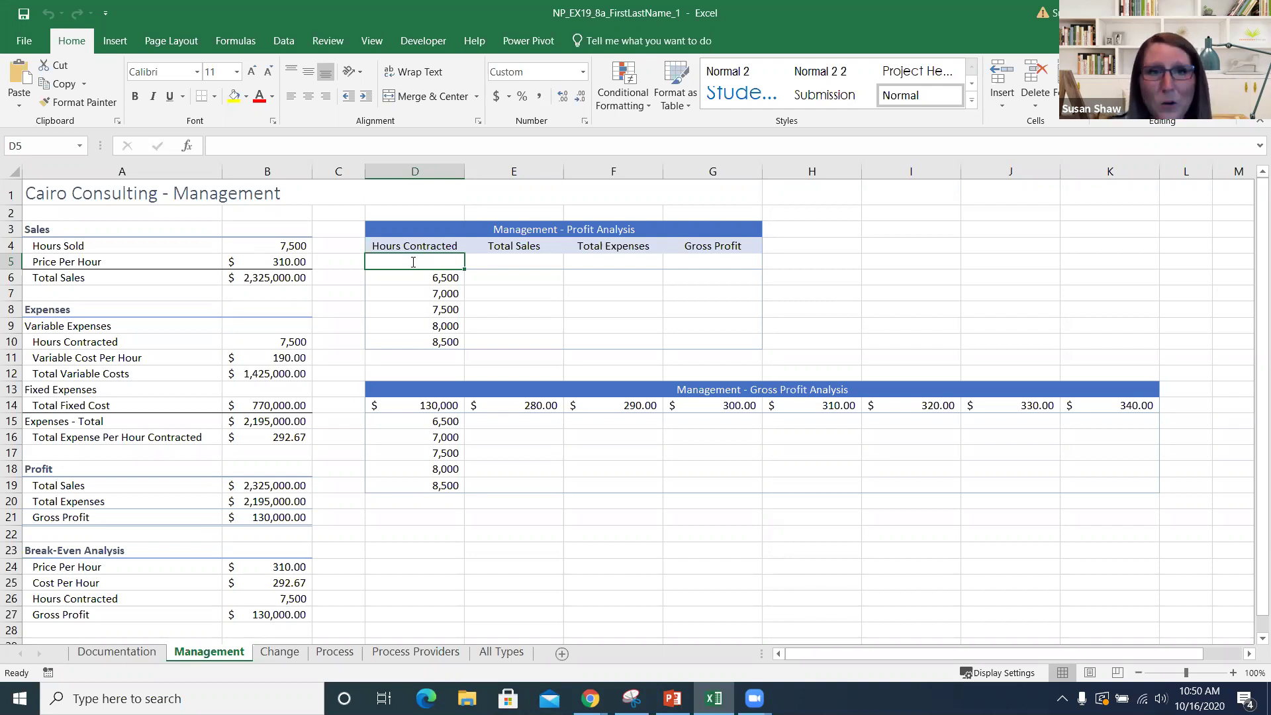
type("=")
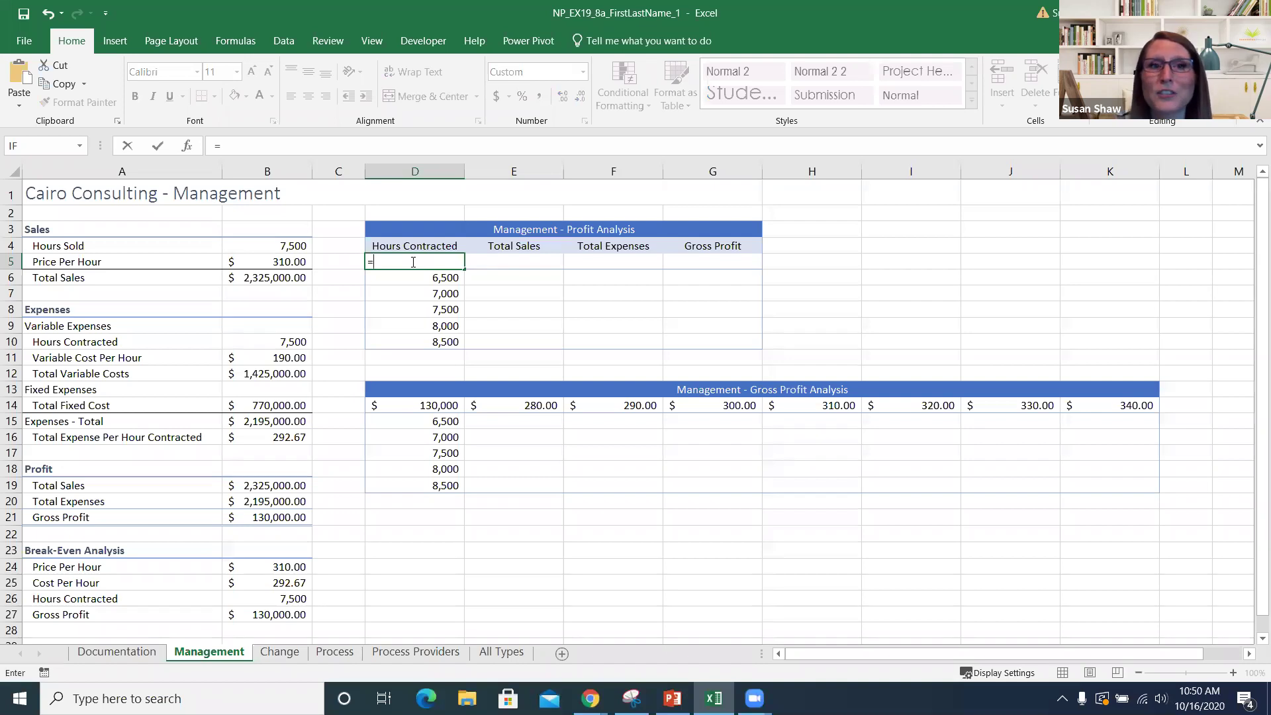
type("b4")
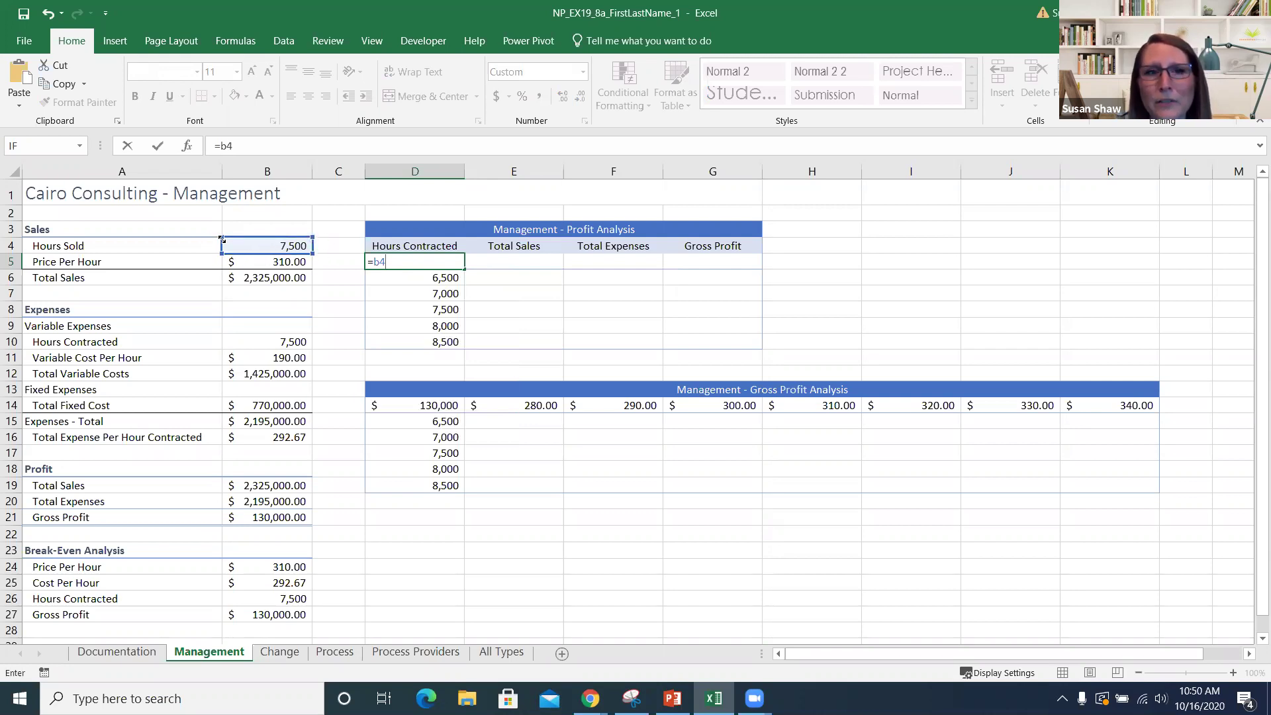
key("Return")
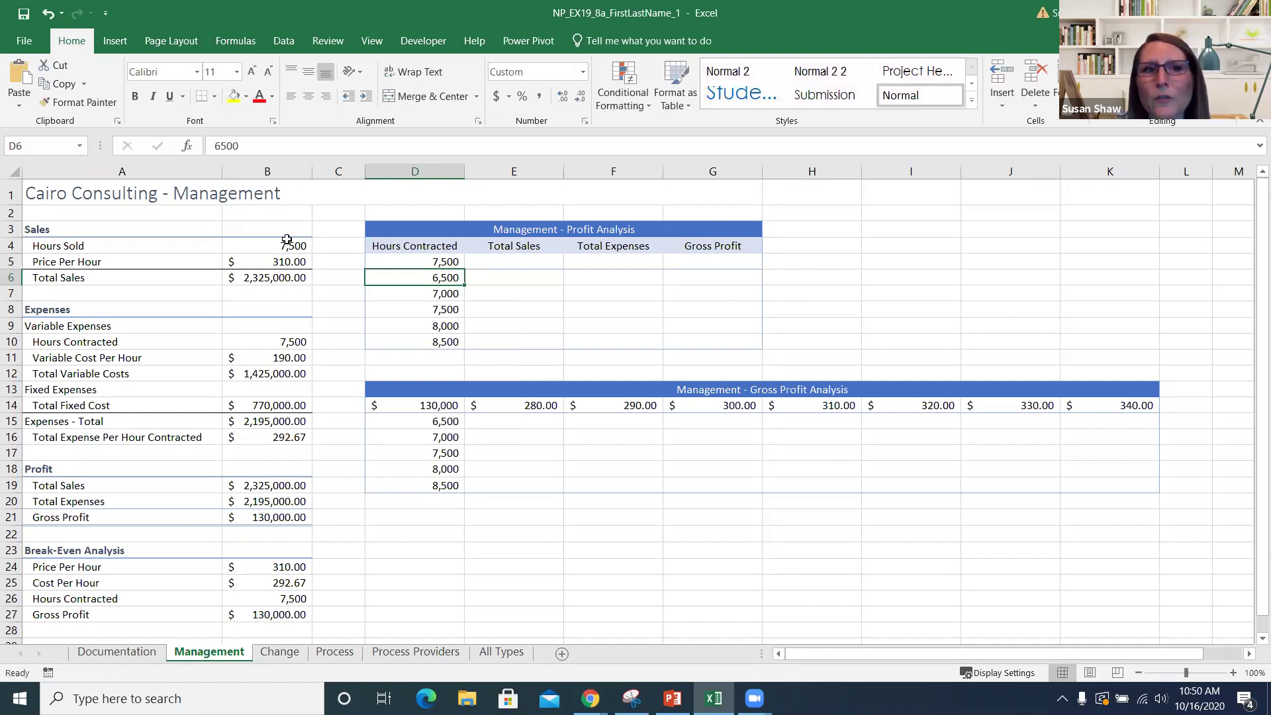
Reference the Total Sales value in cell E5 of the Profit Analysis table with the formula =B19
left_click(501, 262)
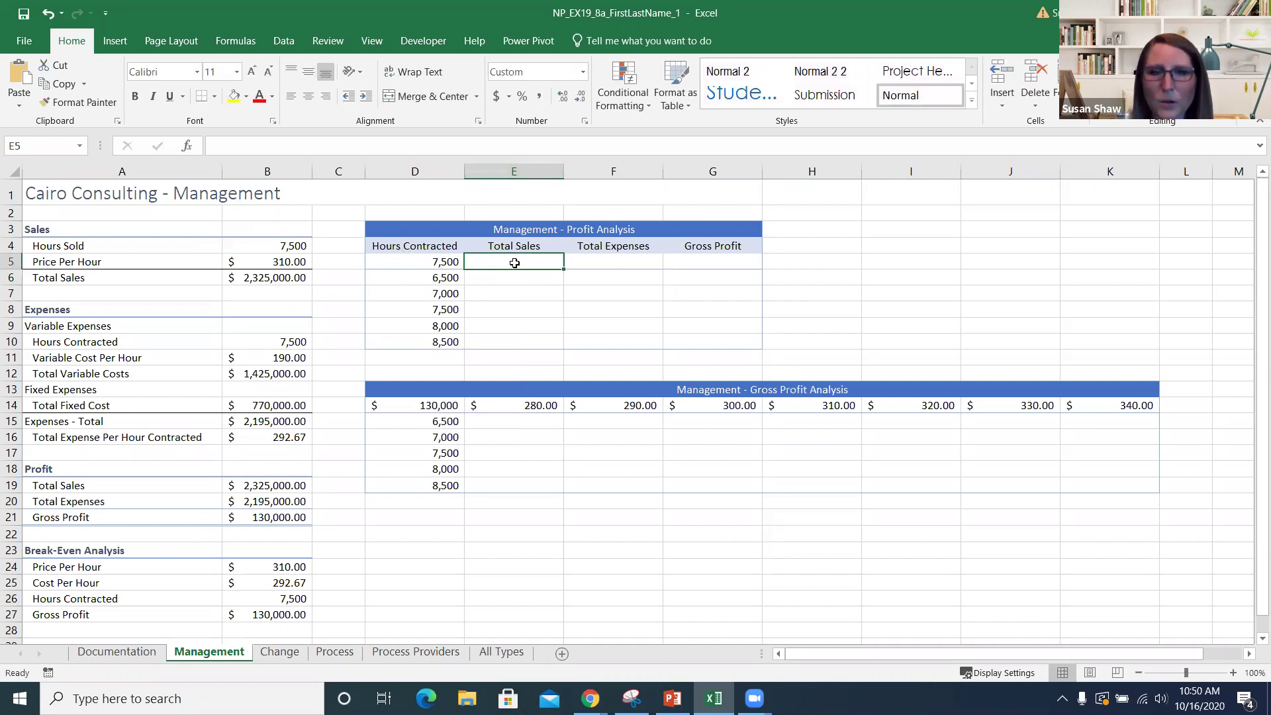
type("b19")
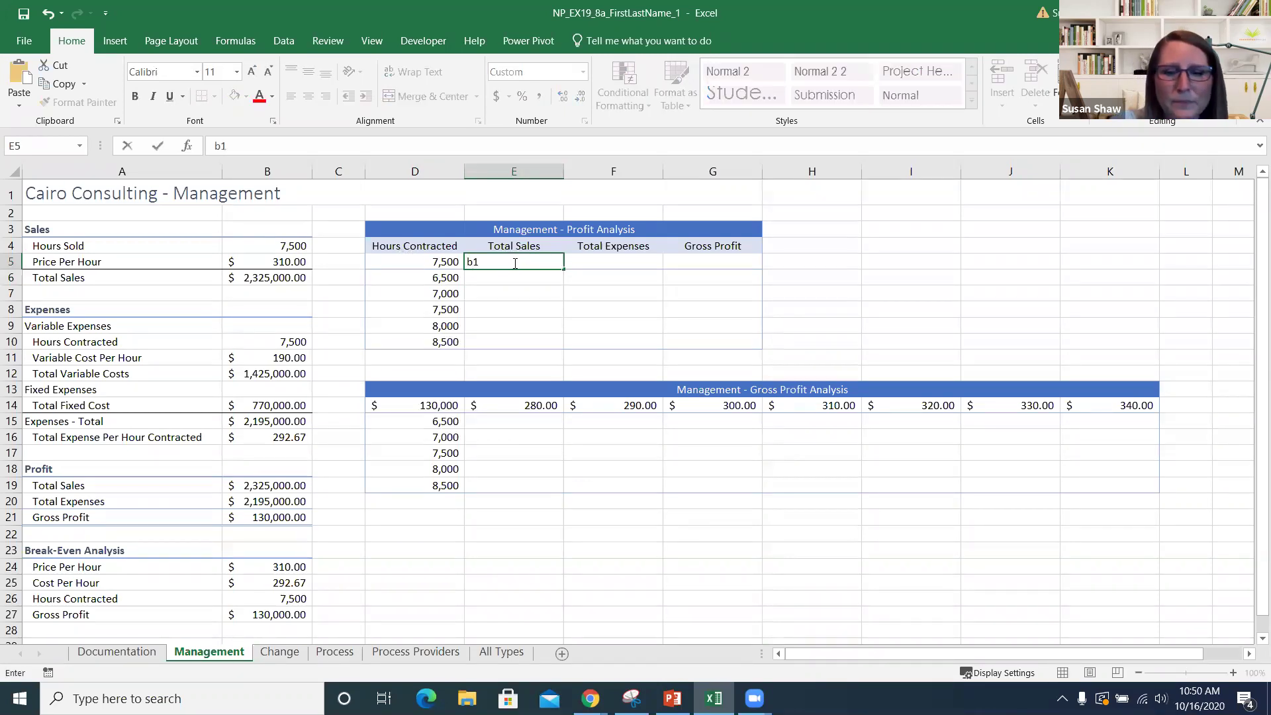
key("ctrl+Return")
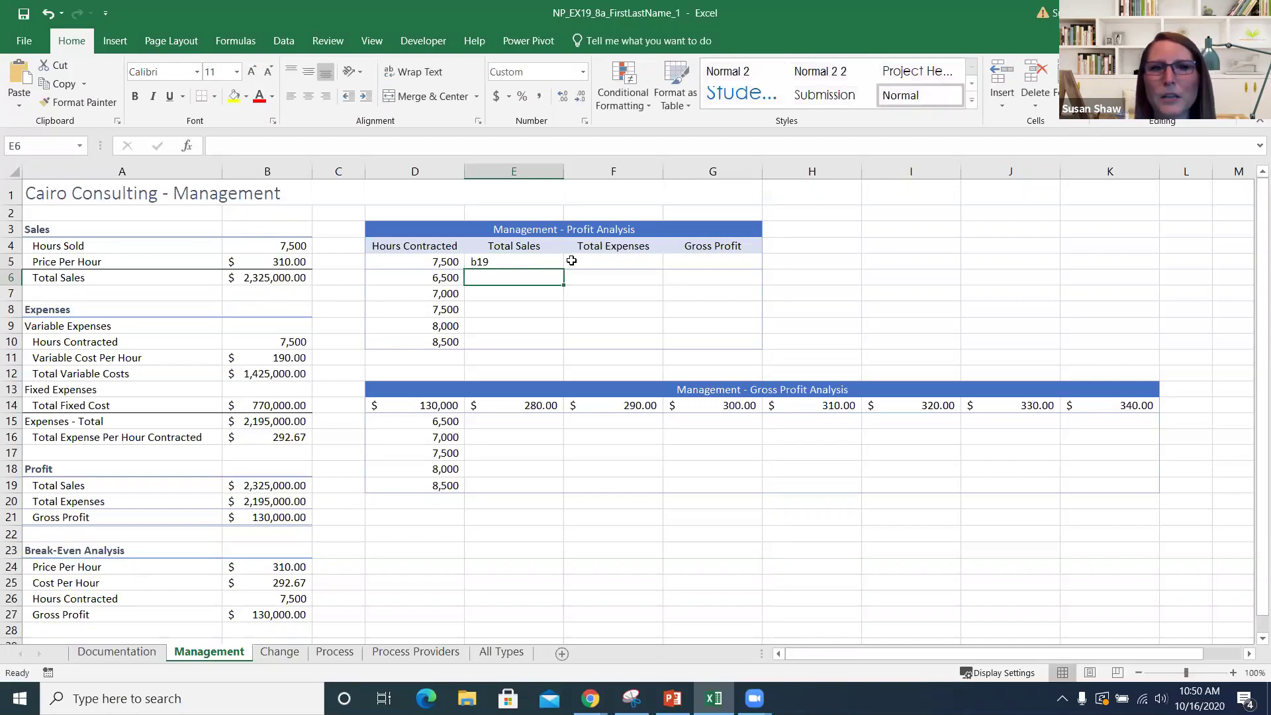
left_click(216, 145)
type("=")
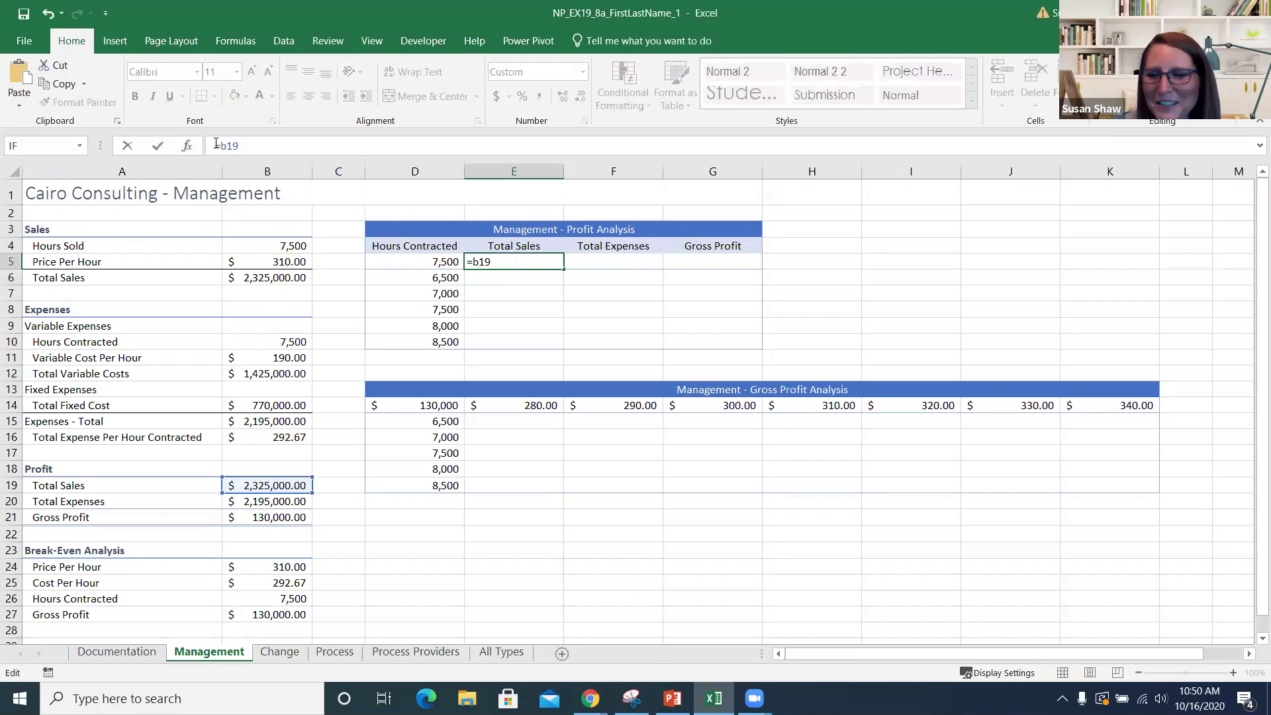
key("Return")
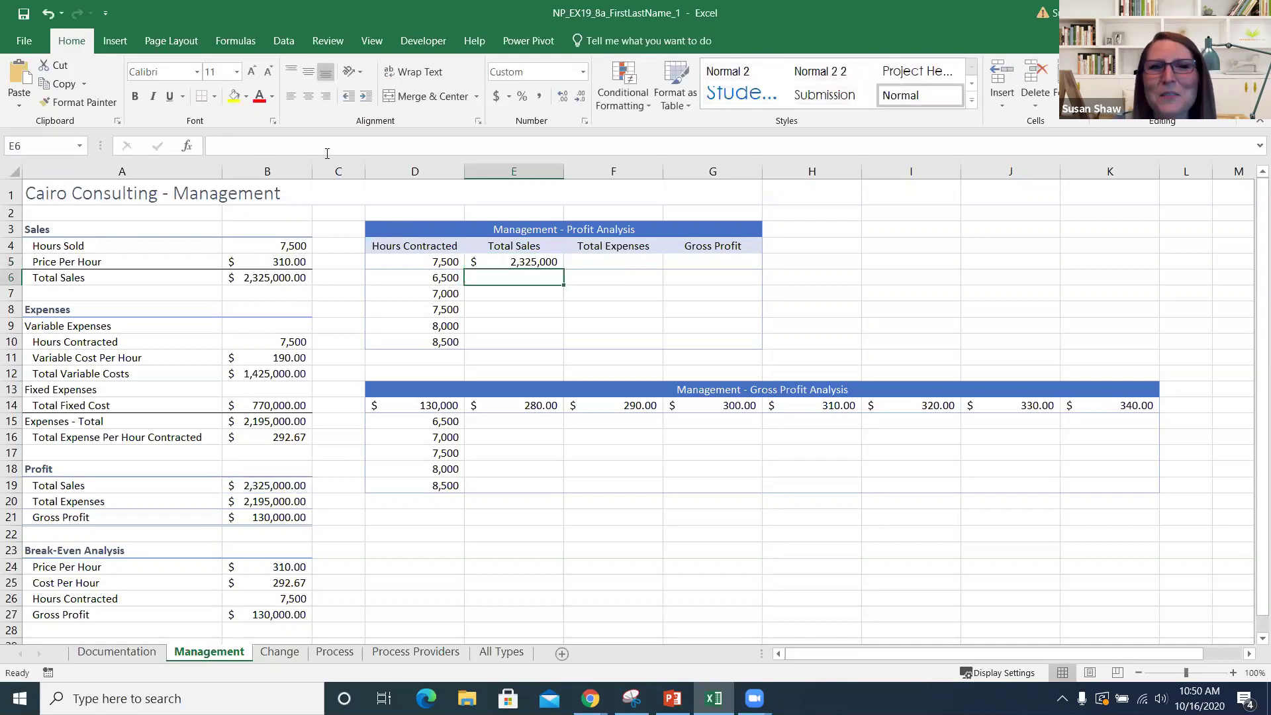
Enter =B20 in F5 for Total Expenses and =B21 in G5 for Gross Profit
left_click(615, 263)
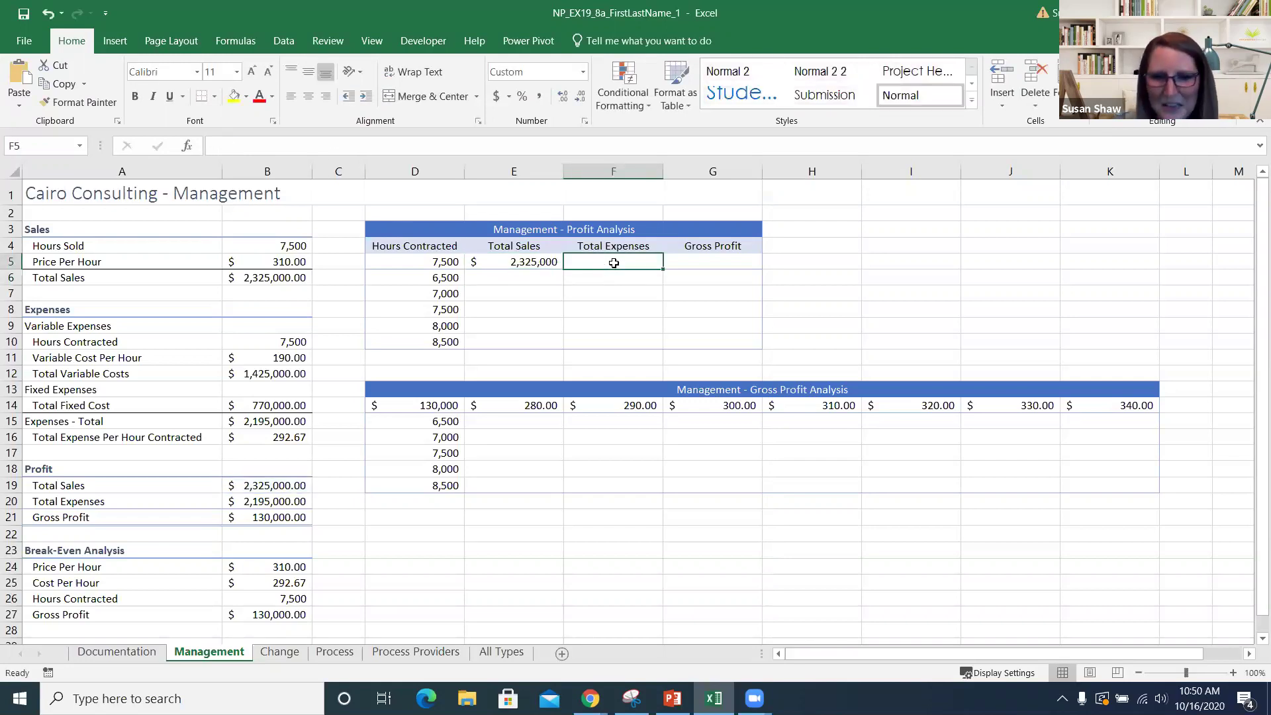
type("=b2")
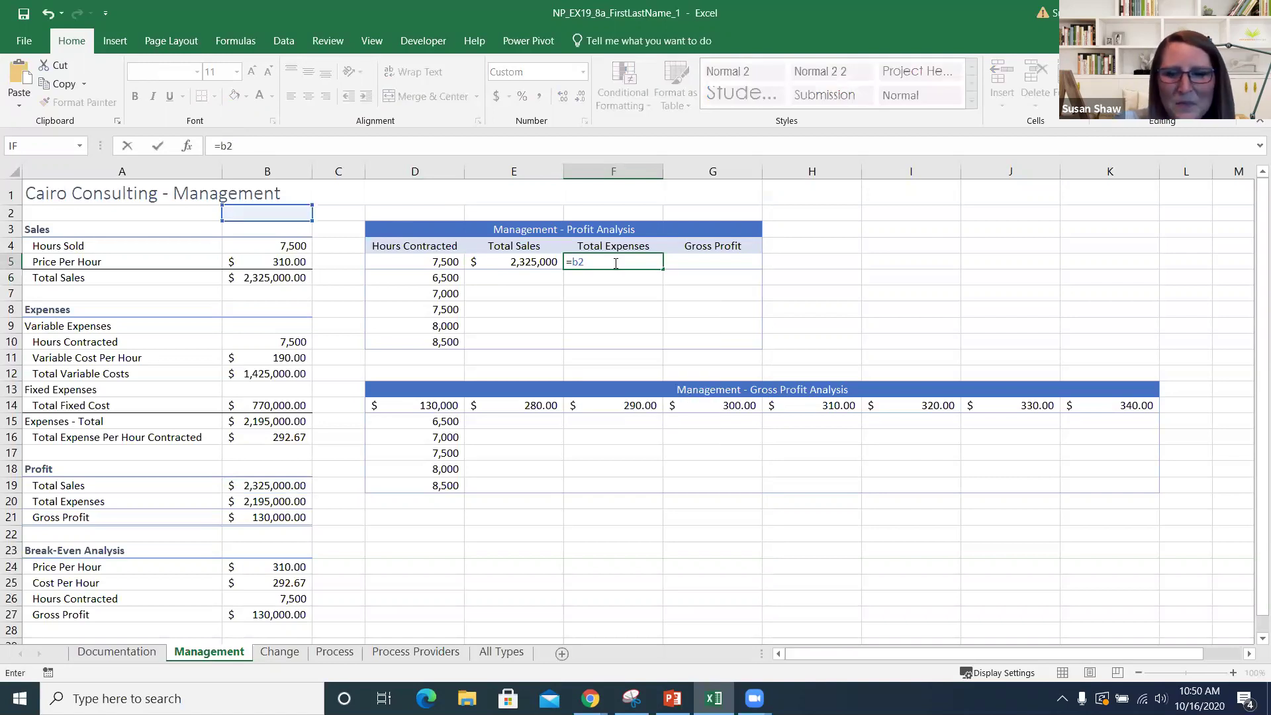
type("0")
key("Return")
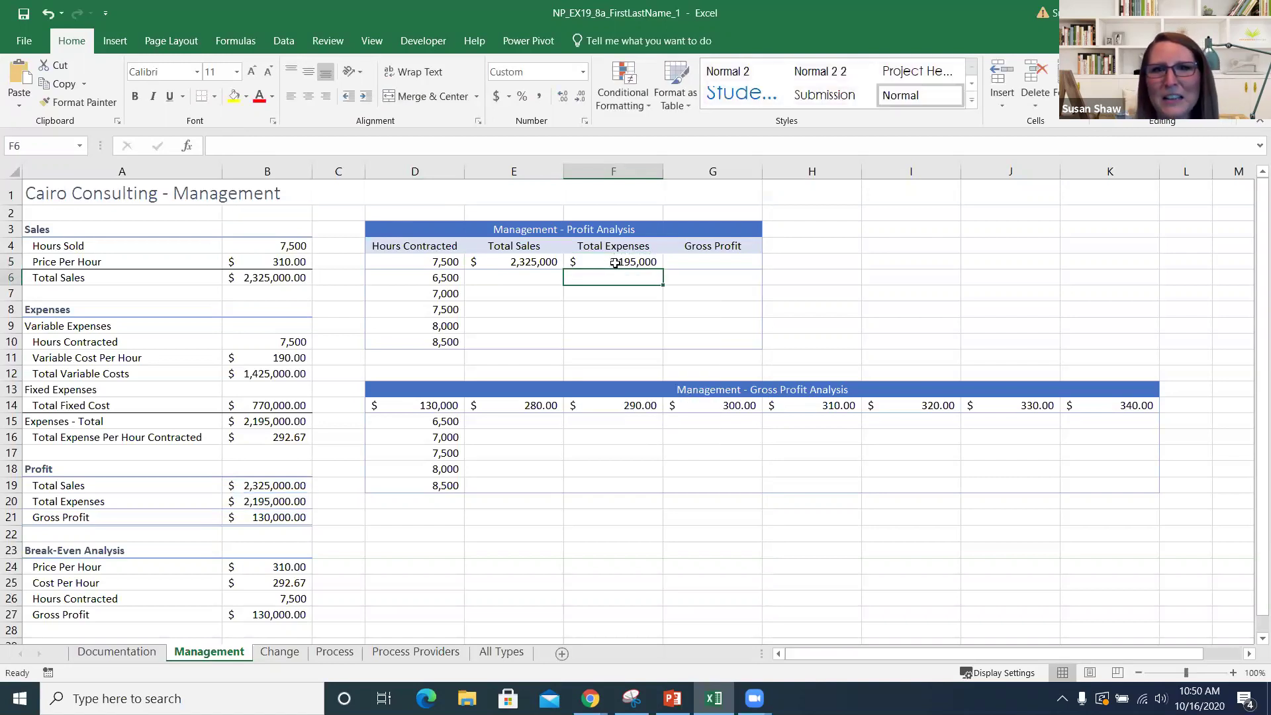
left_click(681, 258)
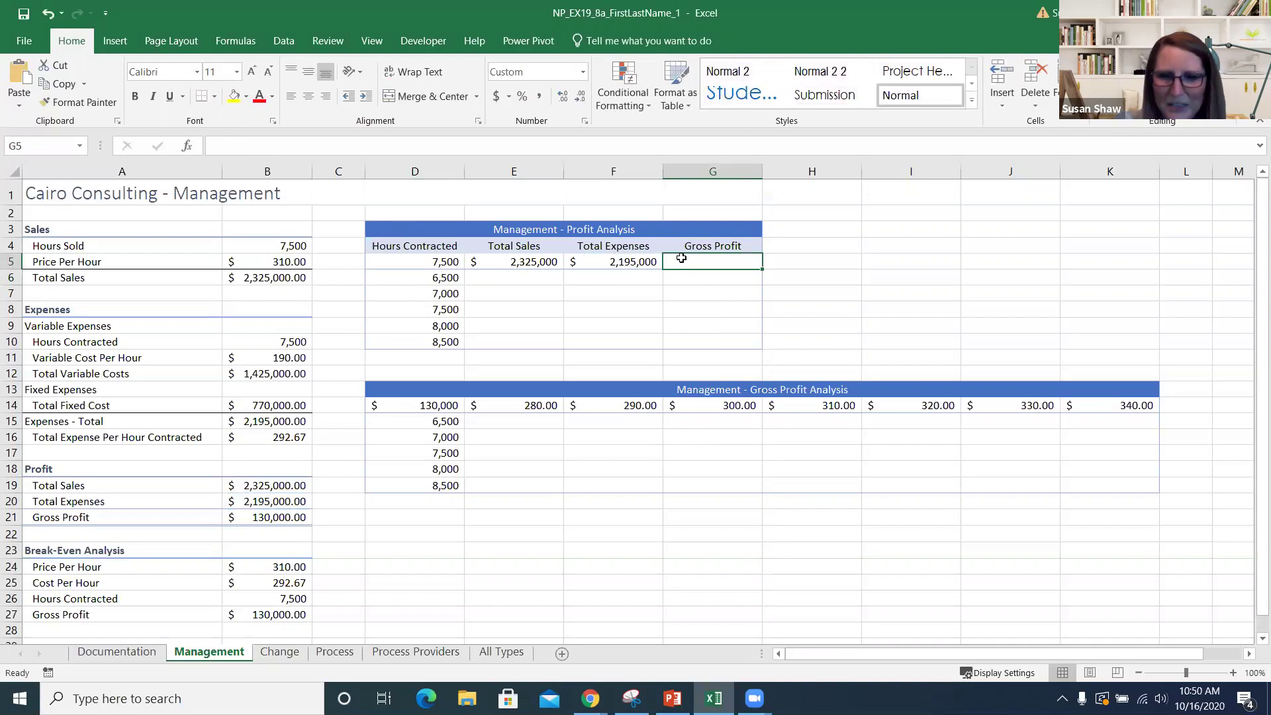
type("=b21")
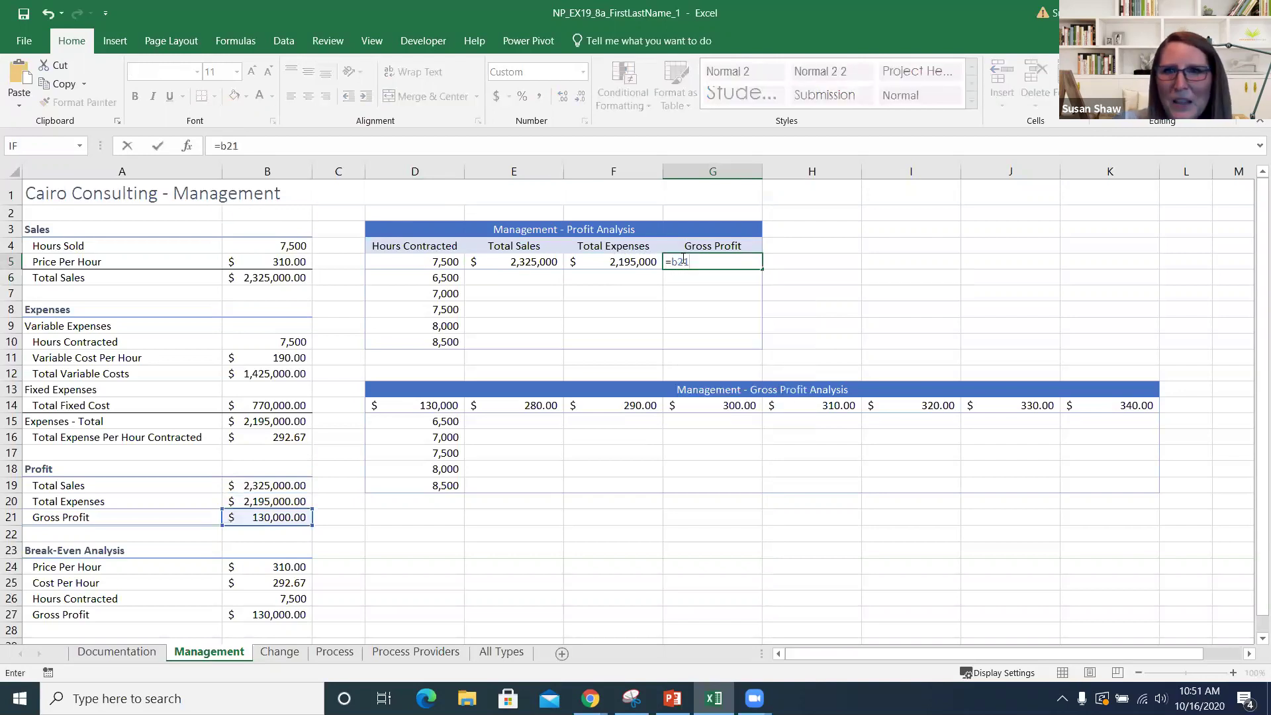
key("Return")
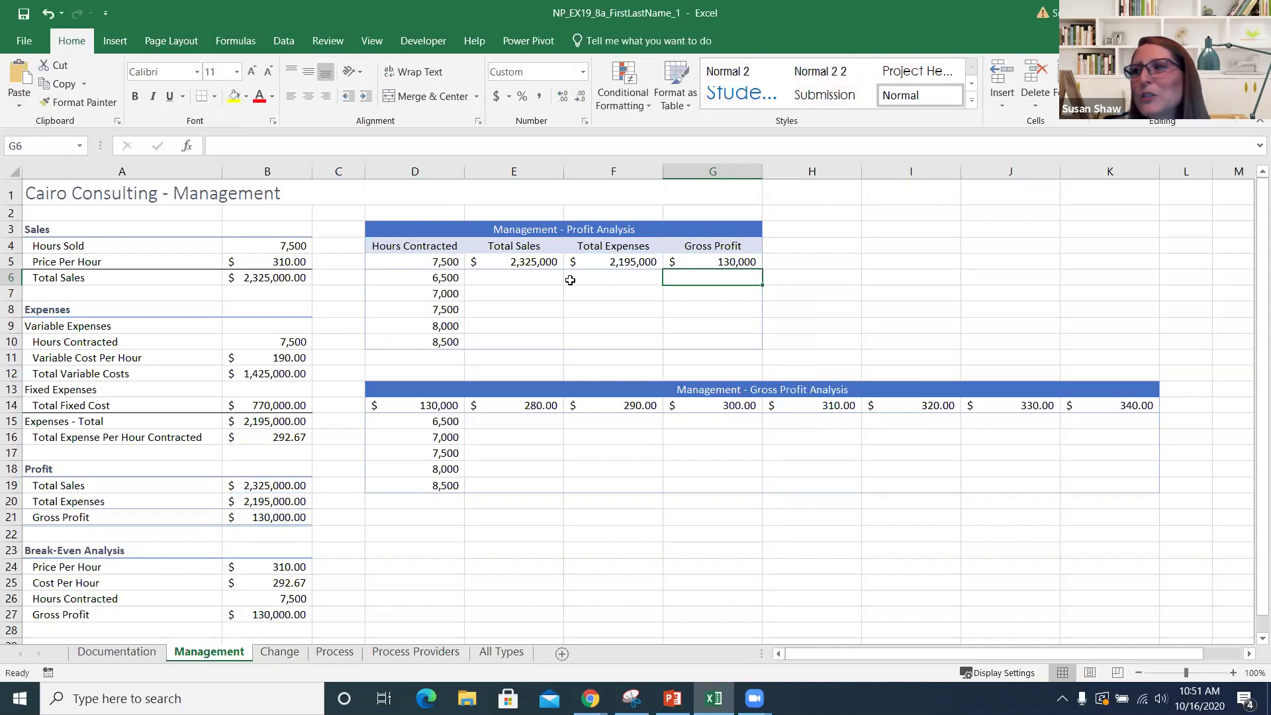
Start a What-If Analysis Data Table for the range D5:G10 of the Profit Analysis table
left_click(403, 260)
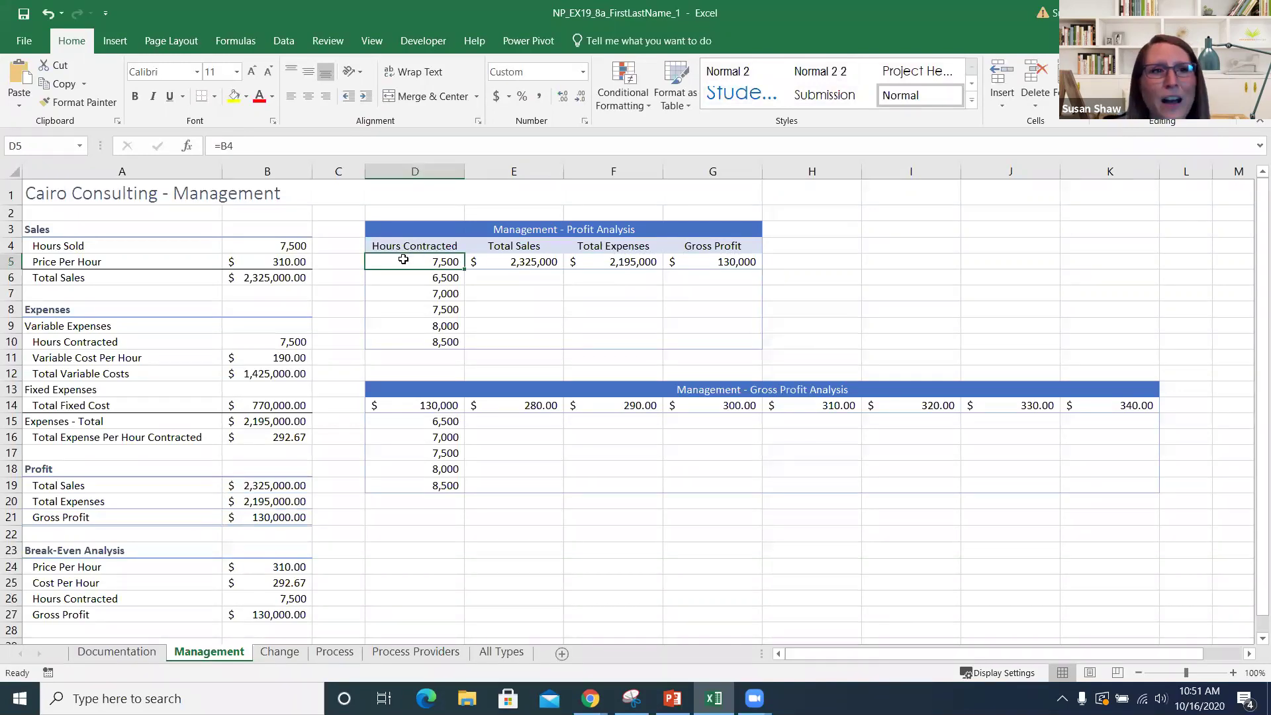
left_click_drag(404, 259, 719, 340)
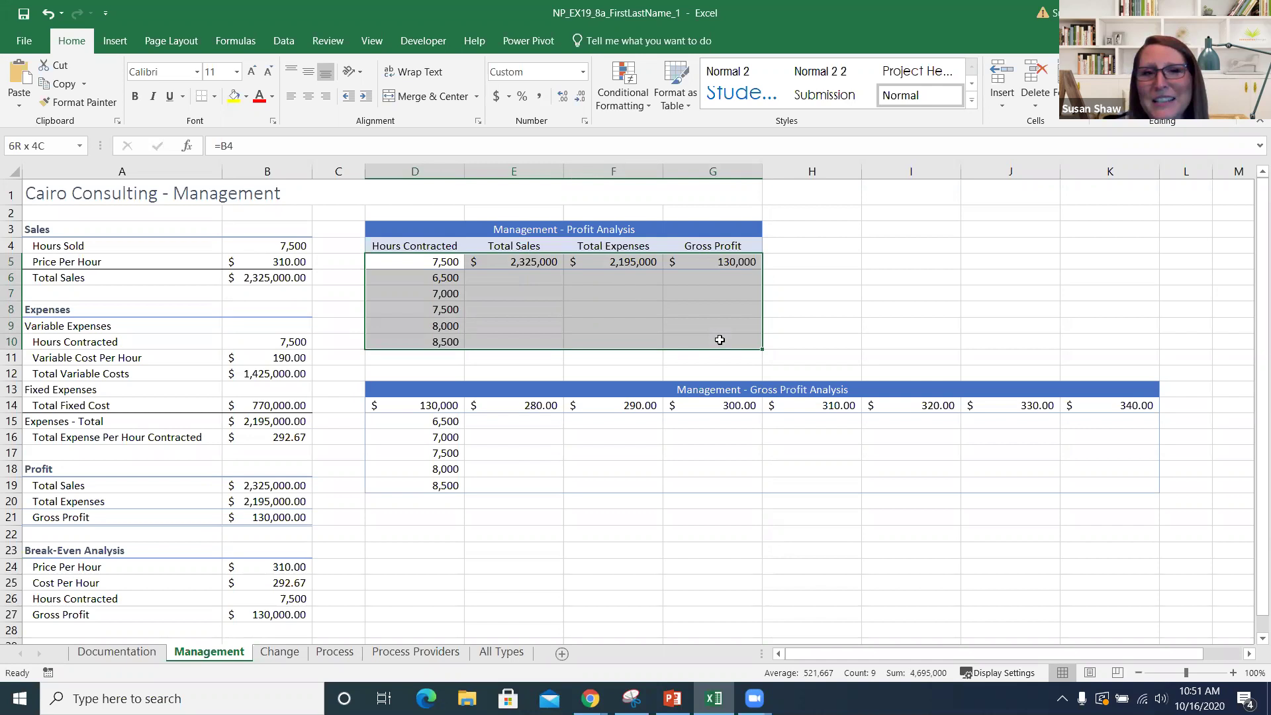
left_click_drag(720, 339, 719, 340)
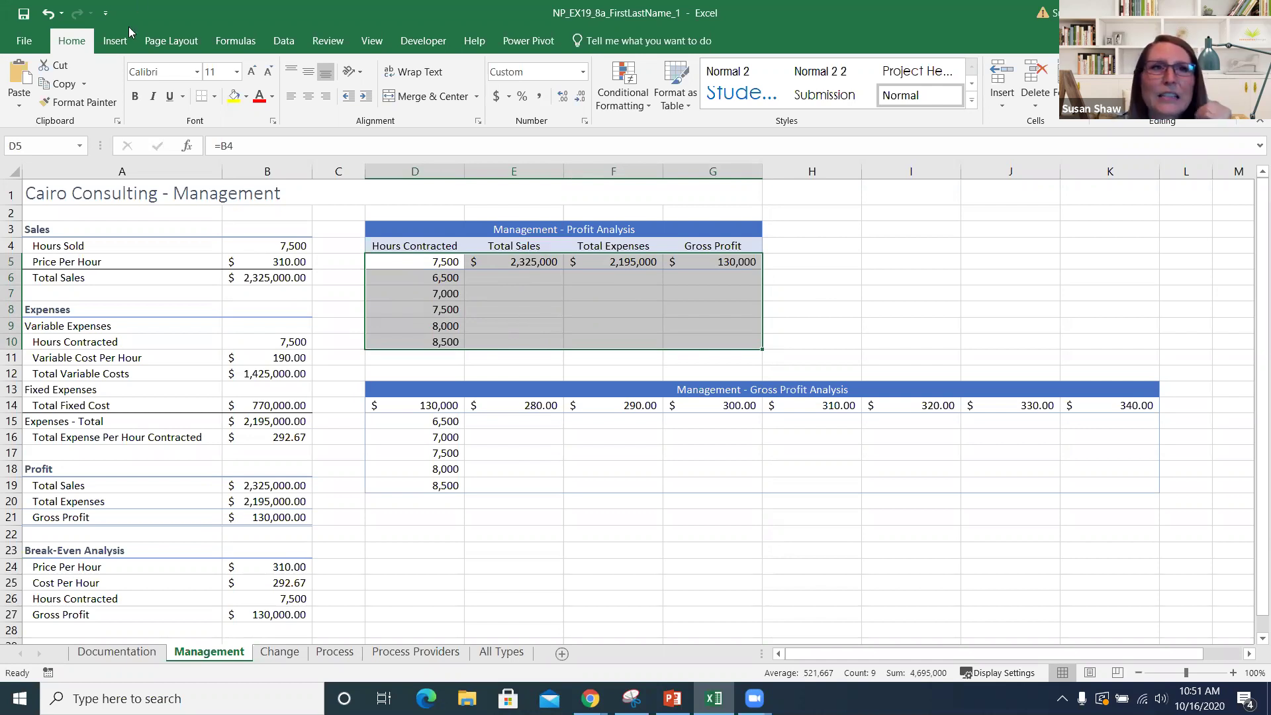
left_click(283, 42)
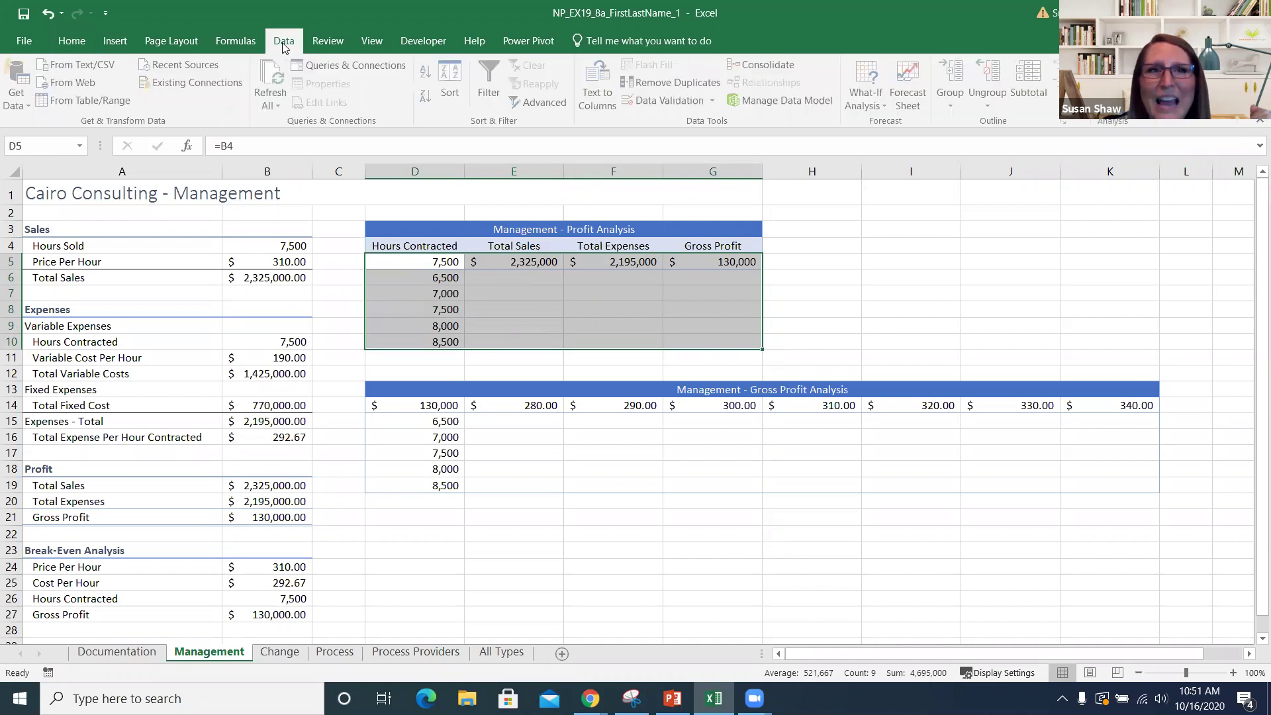
left_click(884, 104)
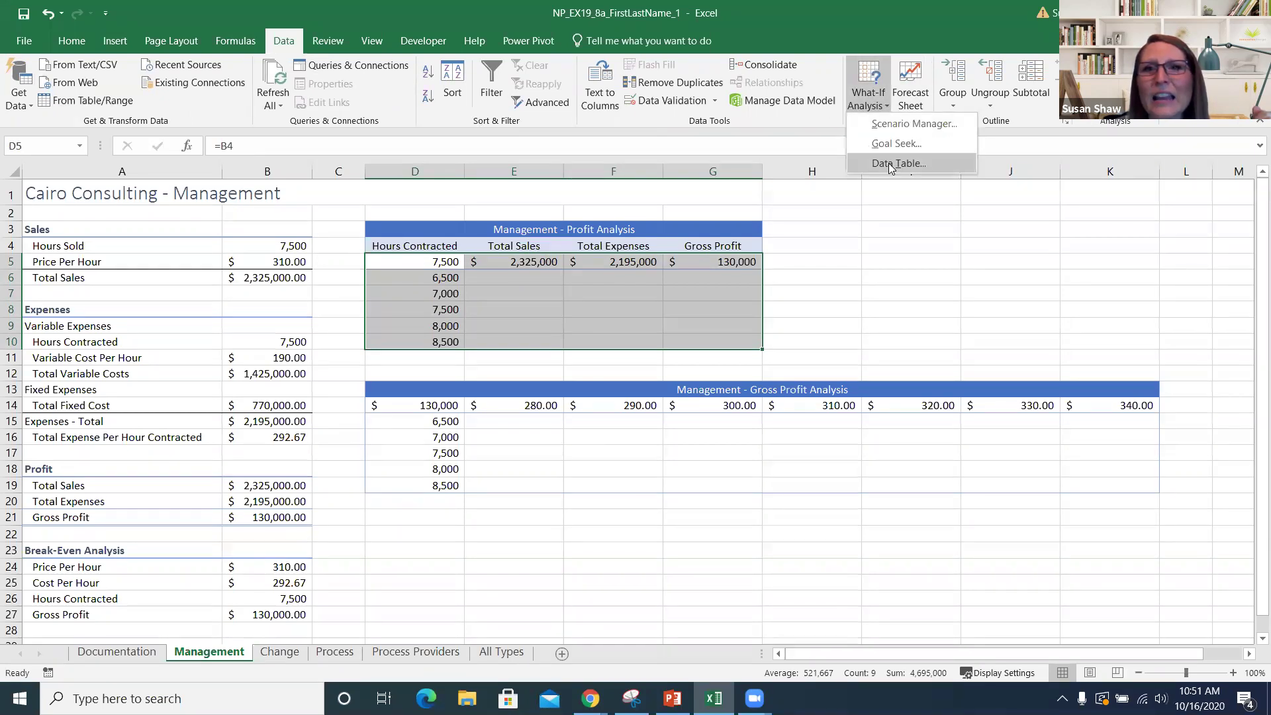
left_click(889, 163)
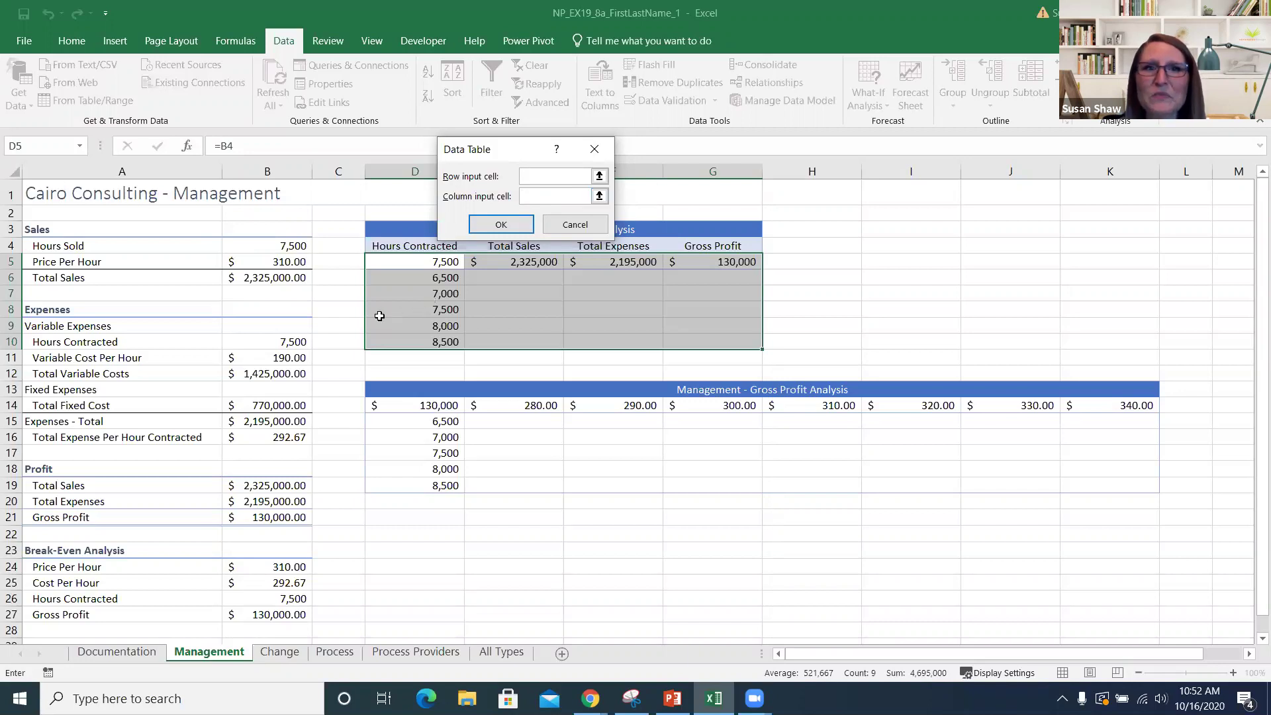
left_click(282, 244)
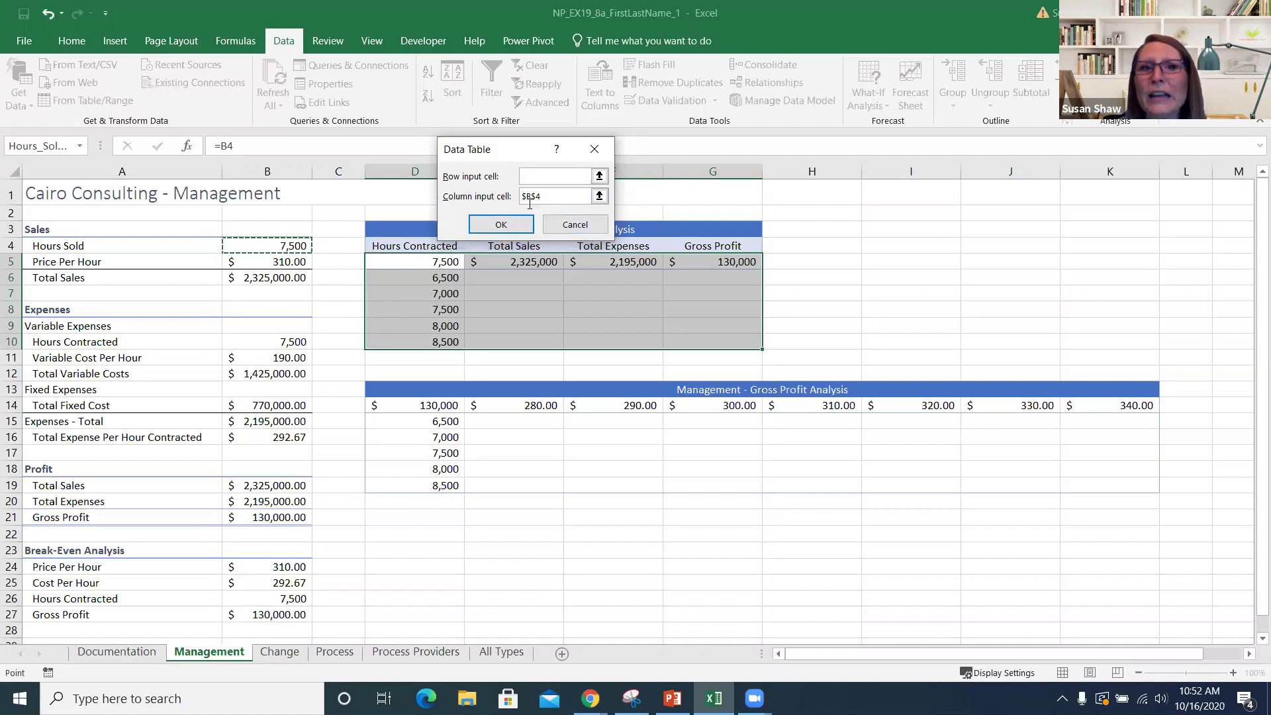
key("BackSpace")
key("BackSpace")
key("BackSpace")
key("BackSpace")
type("b4")
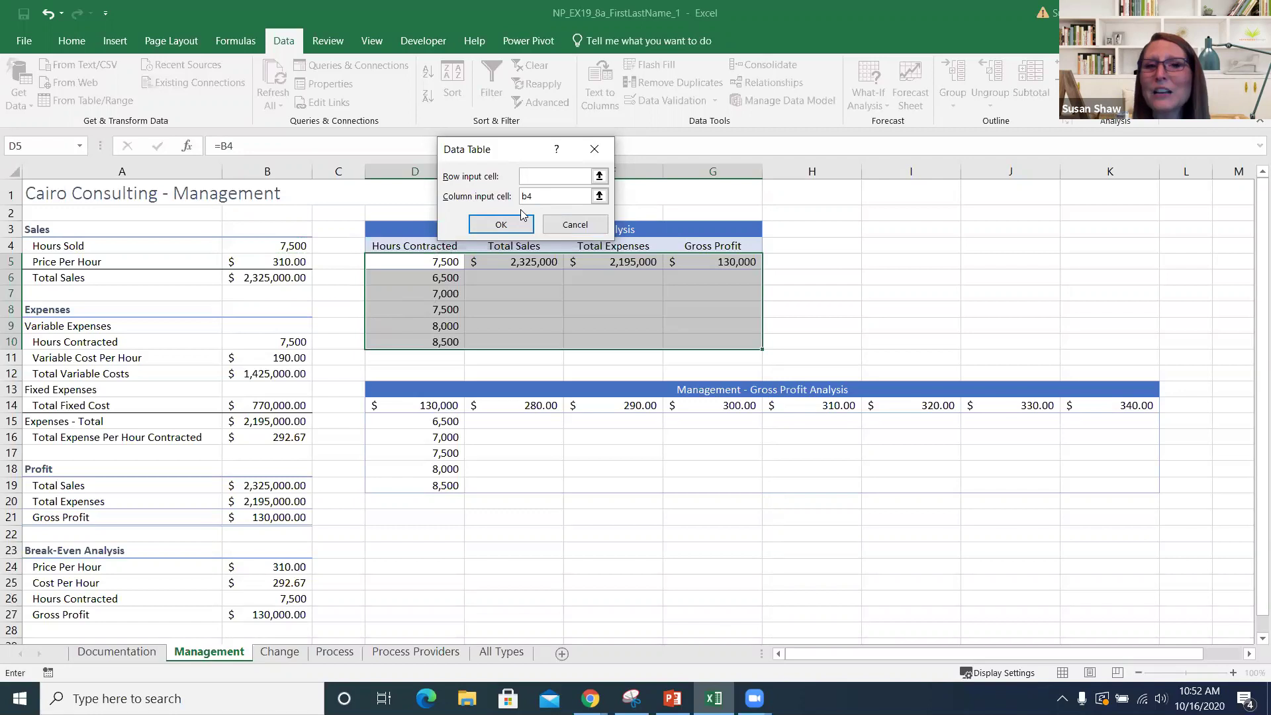
double_click(534, 195)
key("F4")
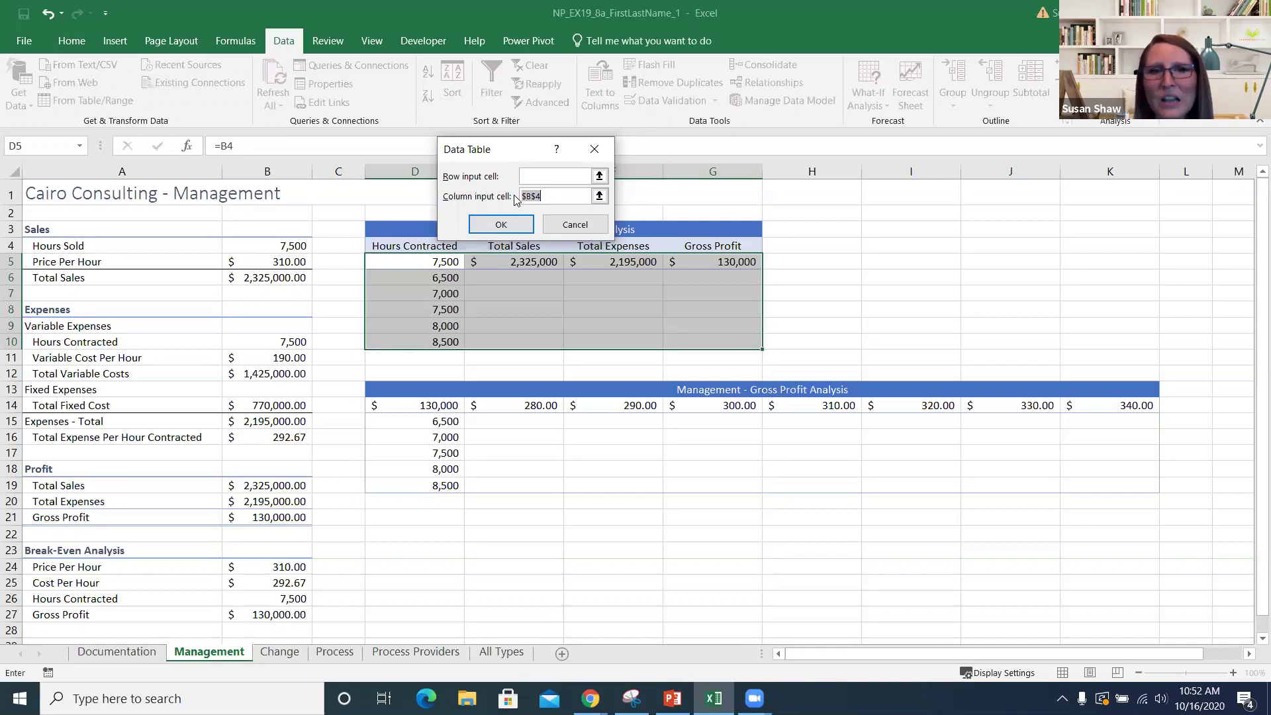
key("BackSpace")
type("b4")
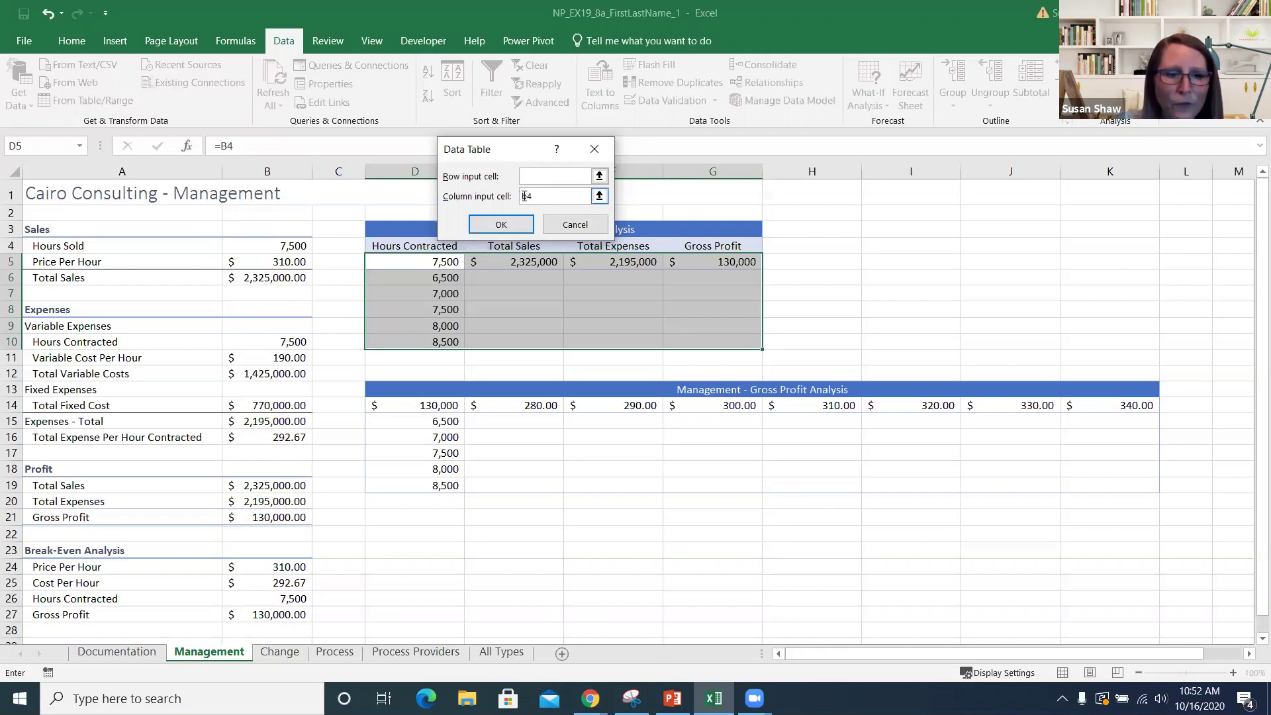
left_click(523, 197)
type("$")
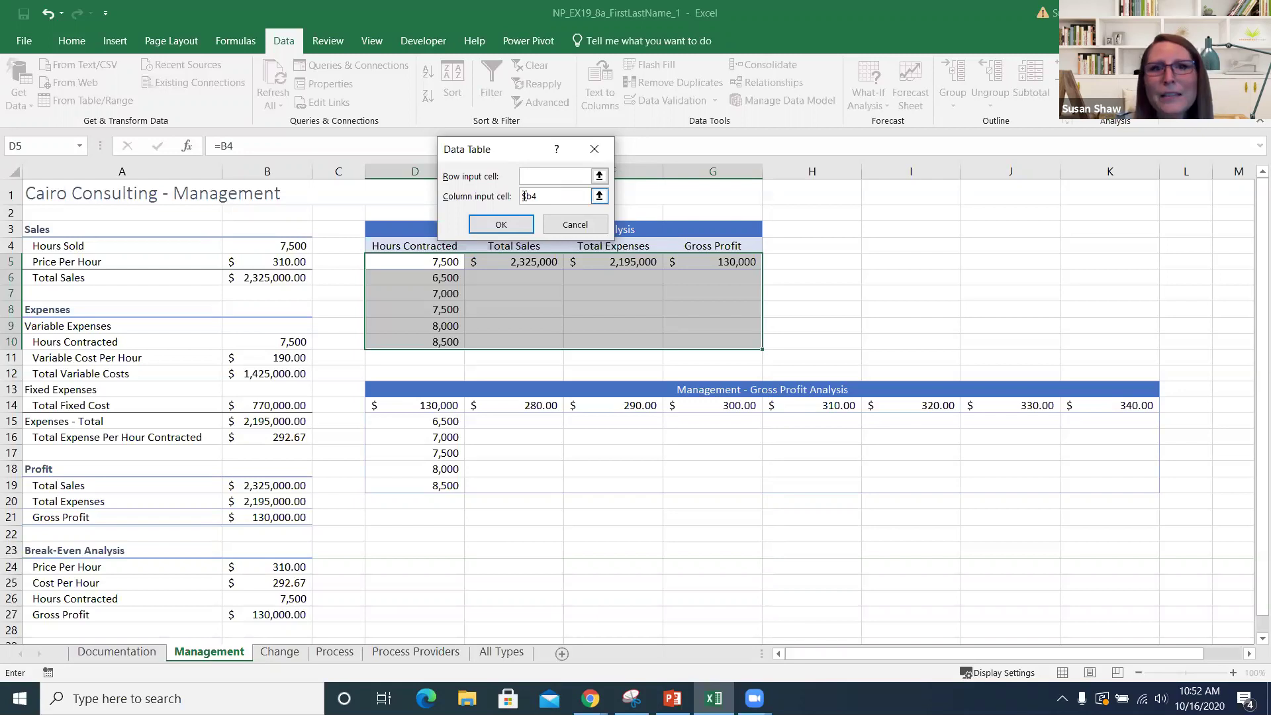
left_click_drag(538, 197, 523, 198)
key("BackSpace")
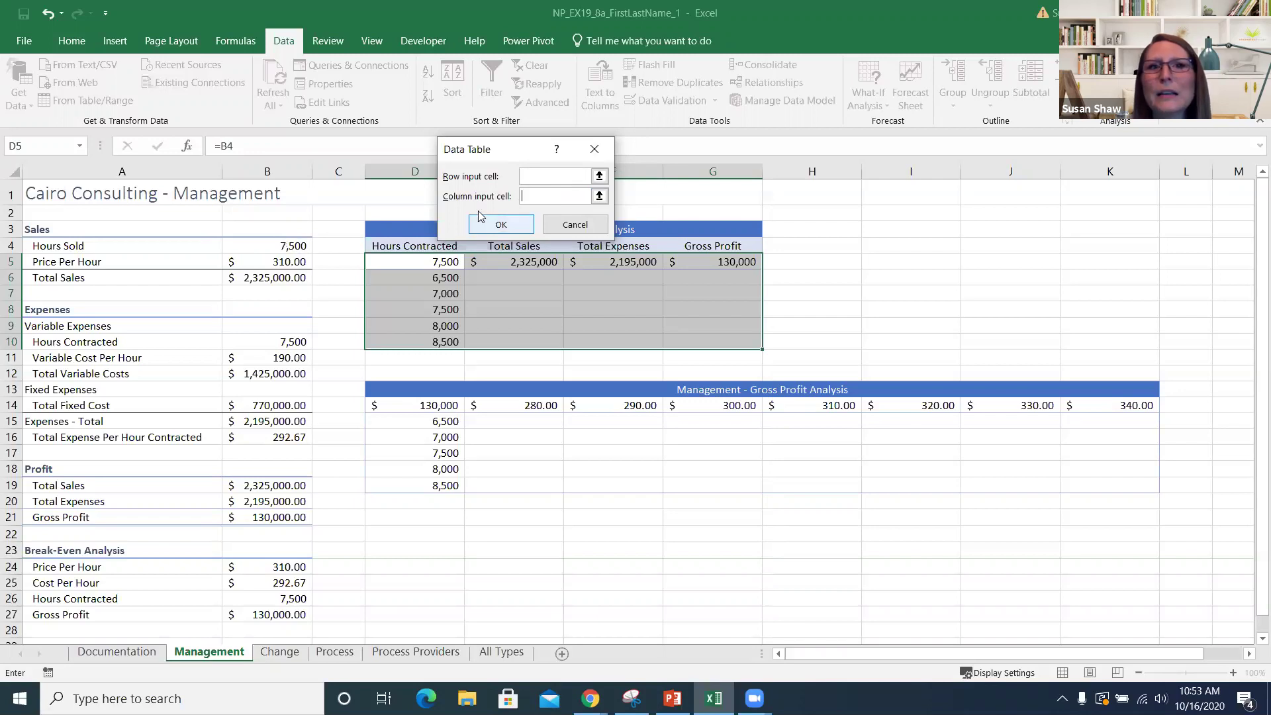
Set the column input cell to $B$4, leave the row input cell empty, and create the one-variable data table
left_click(286, 246)
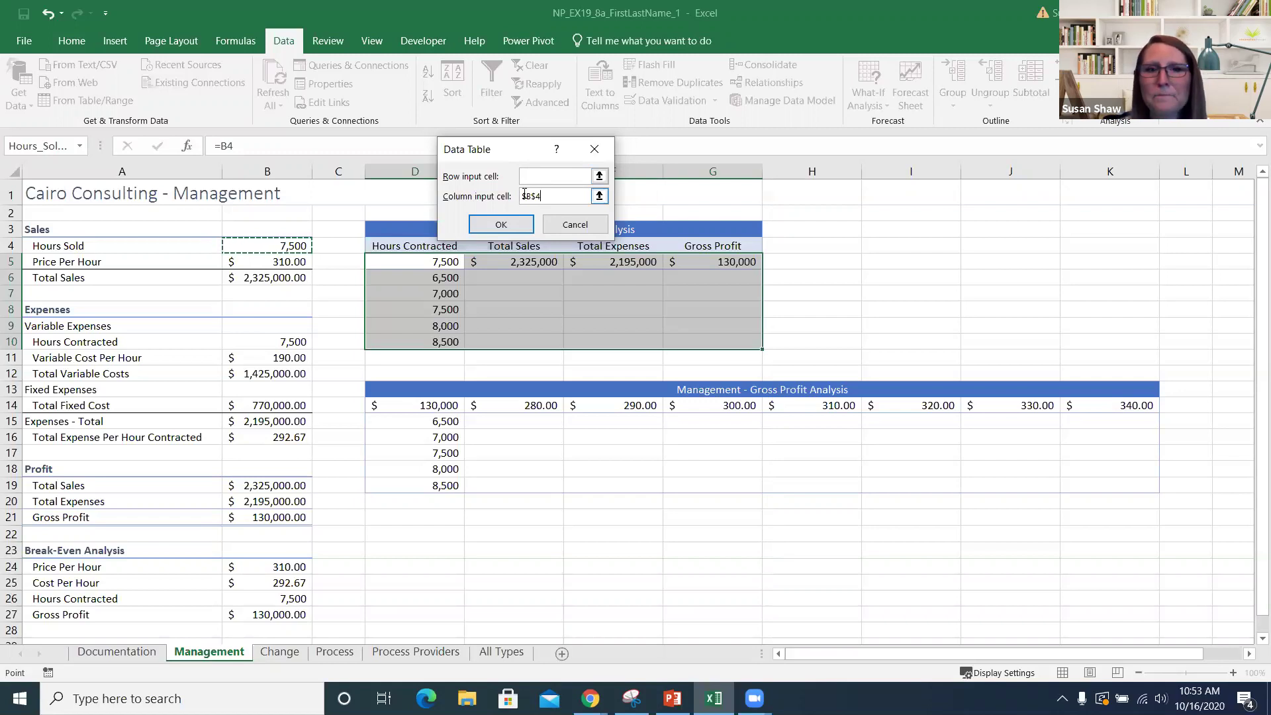
left_click(502, 225)
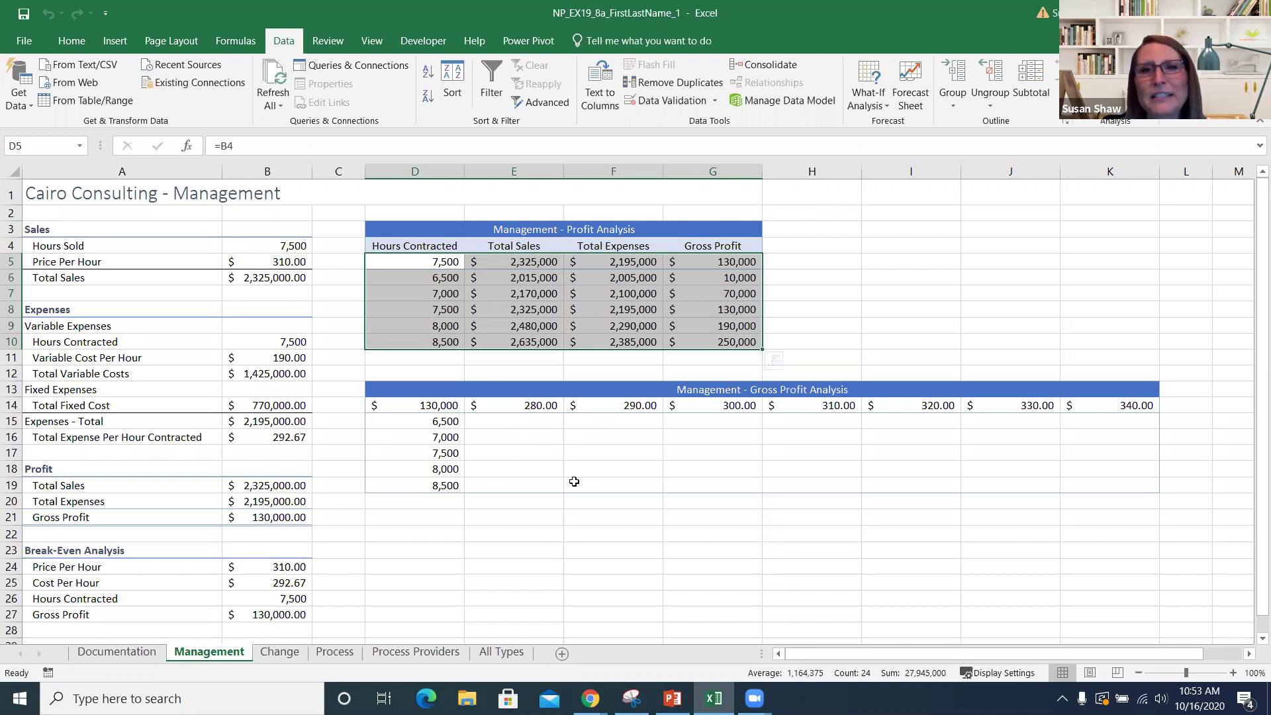
Start a What-If Analysis Data Table for the range D14:K19 of the Gross Profit Analysis table
key("alt+Tab")
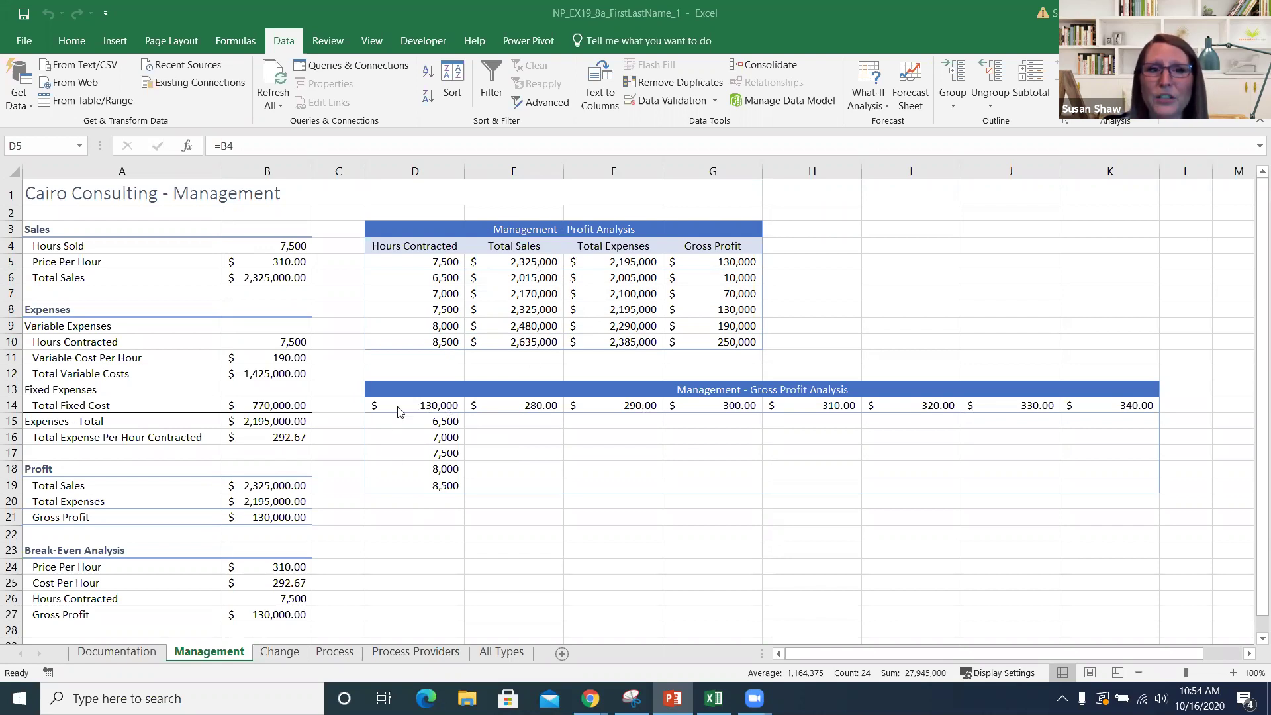
key("ctrl+shift+Down")
key("ctrl+shift+Right")
left_click_drag(398, 408, 431, 424)
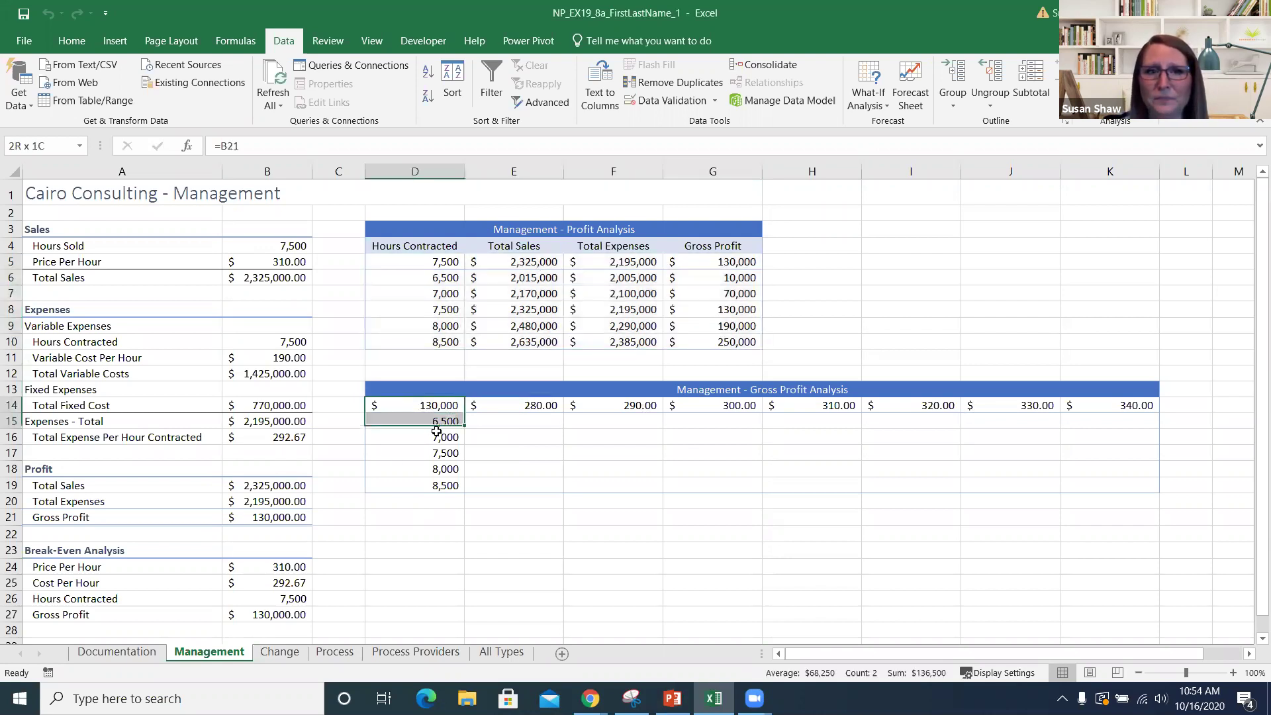
left_click_drag(559, 476, 1102, 488)
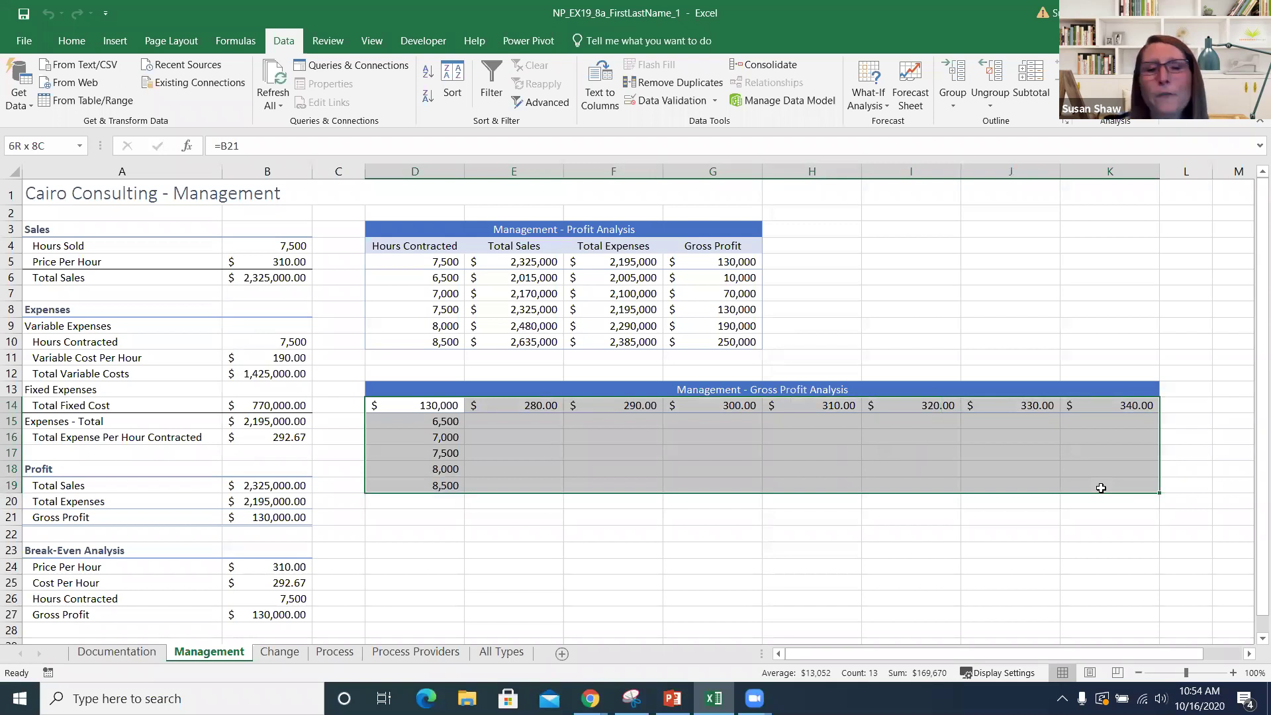
left_click_drag(1101, 488, 1093, 490)
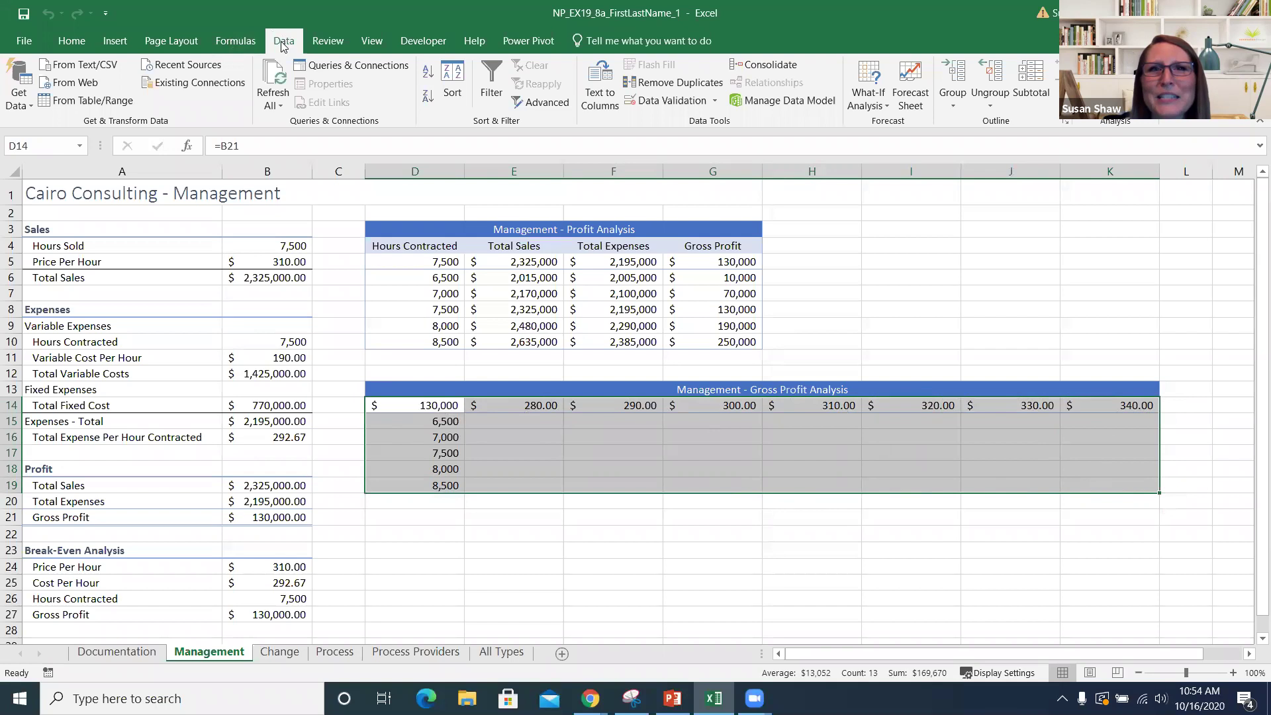
left_click(883, 102)
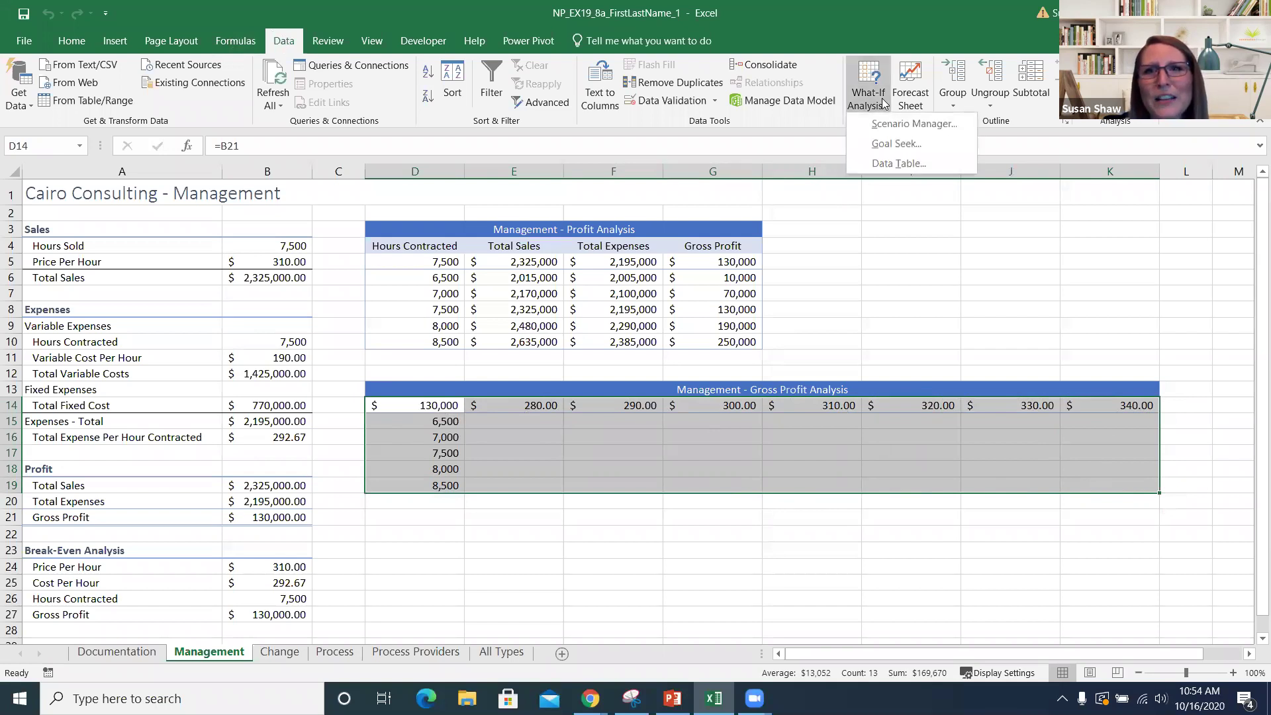
left_click(912, 164)
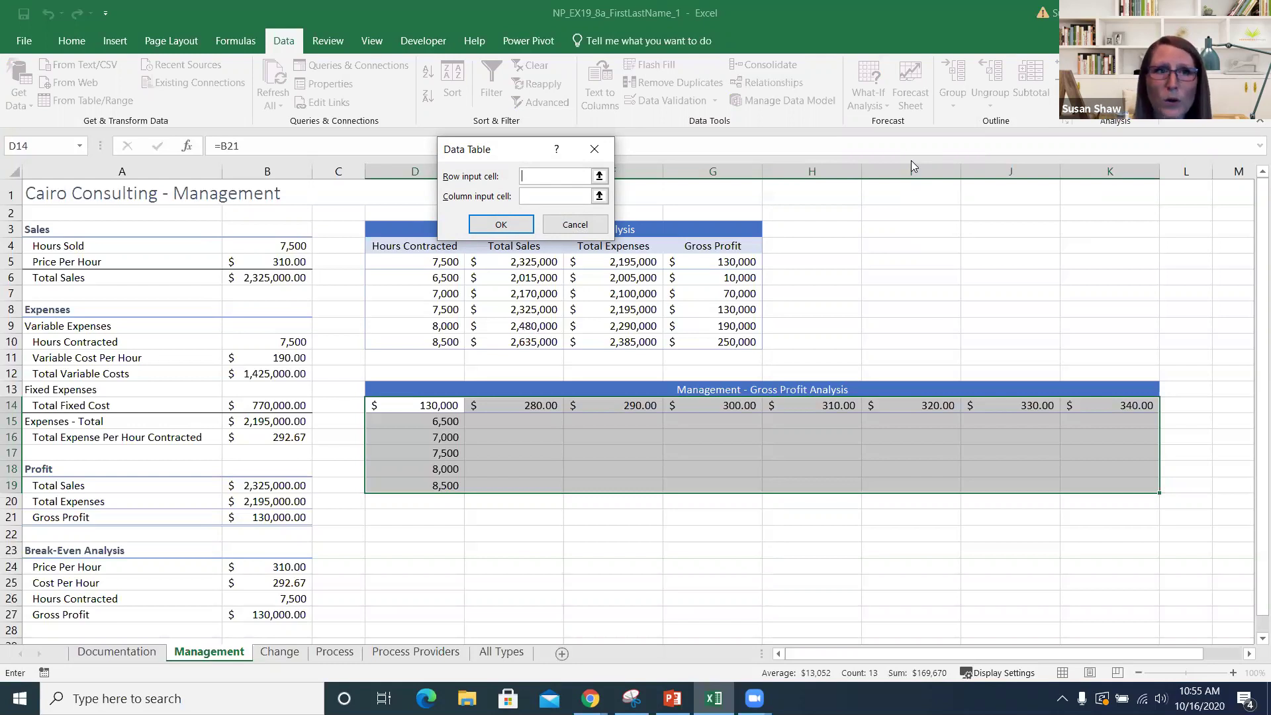
Set the row input cell to $B$5 and the column input cell to $B$4, and create the two-variable data table
left_click(286, 263)
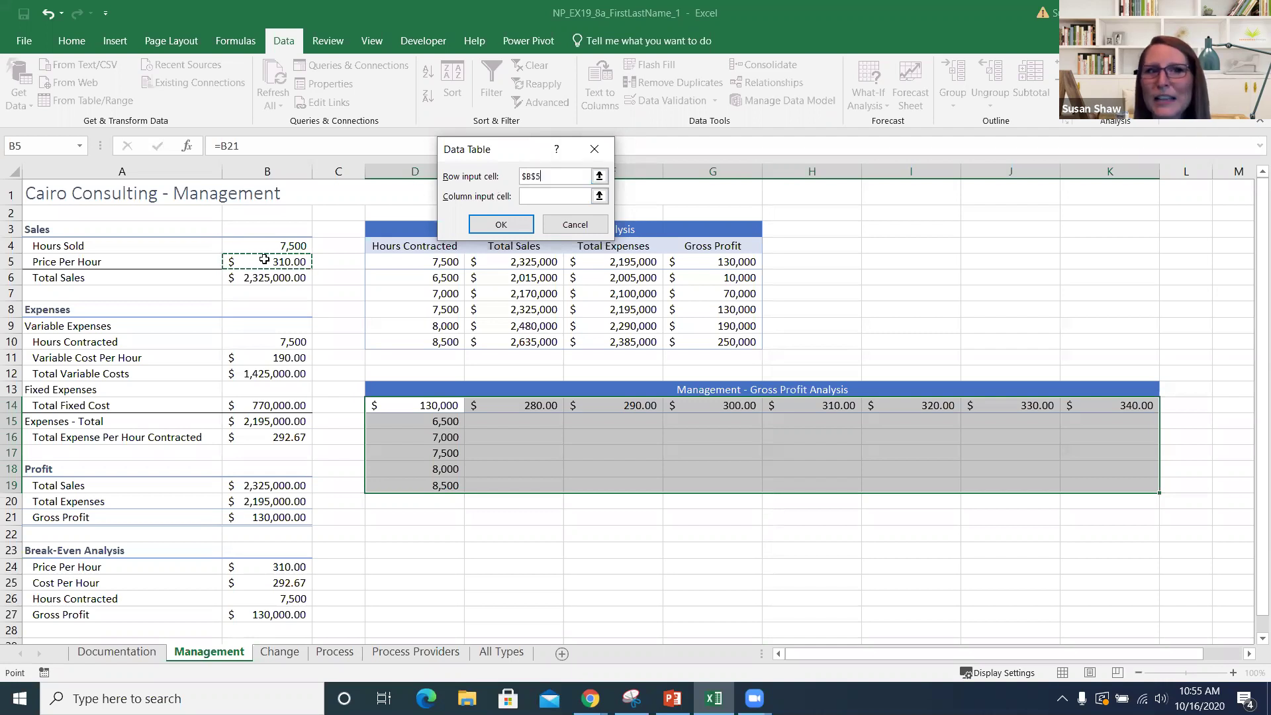
left_click(544, 197)
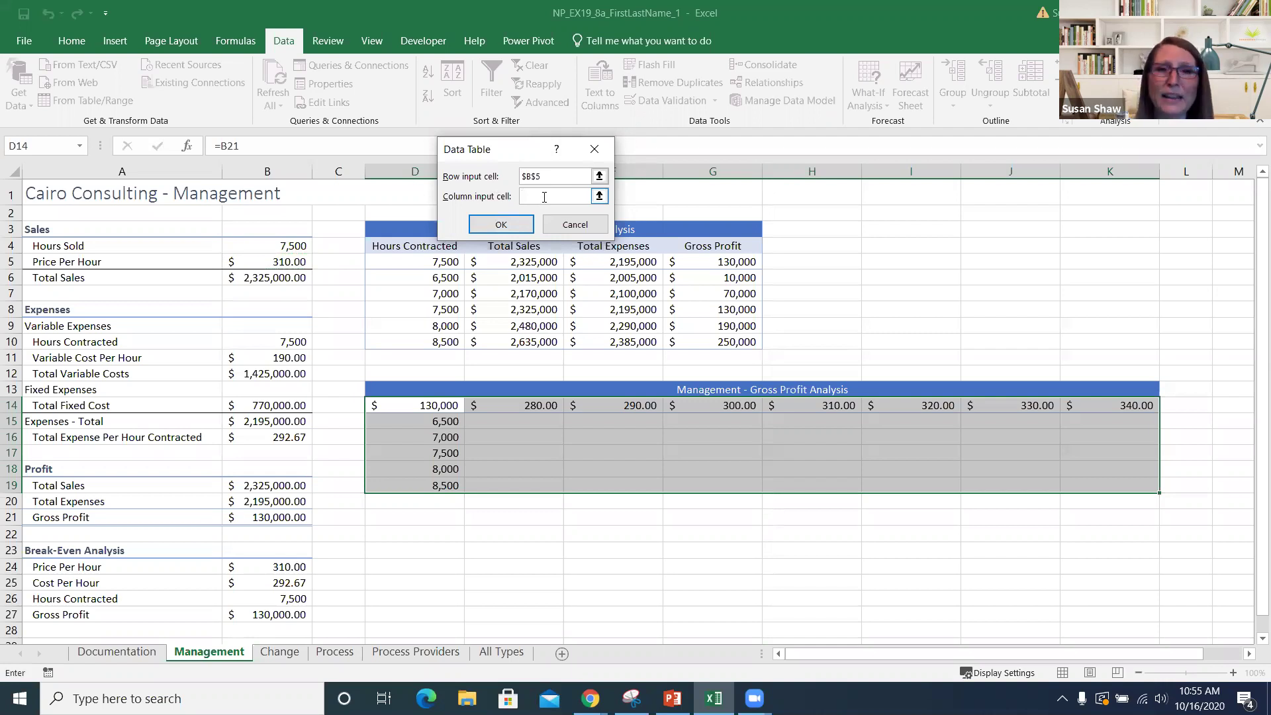
left_click(290, 247)
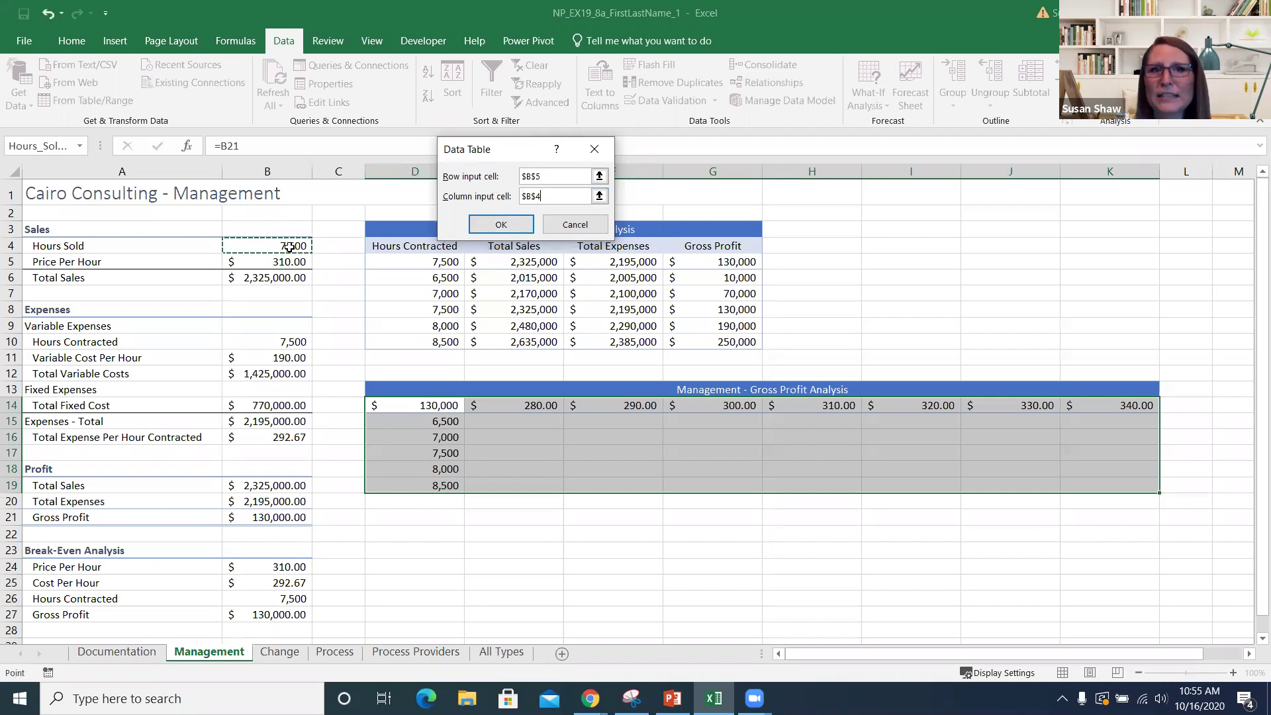
left_click(493, 225)
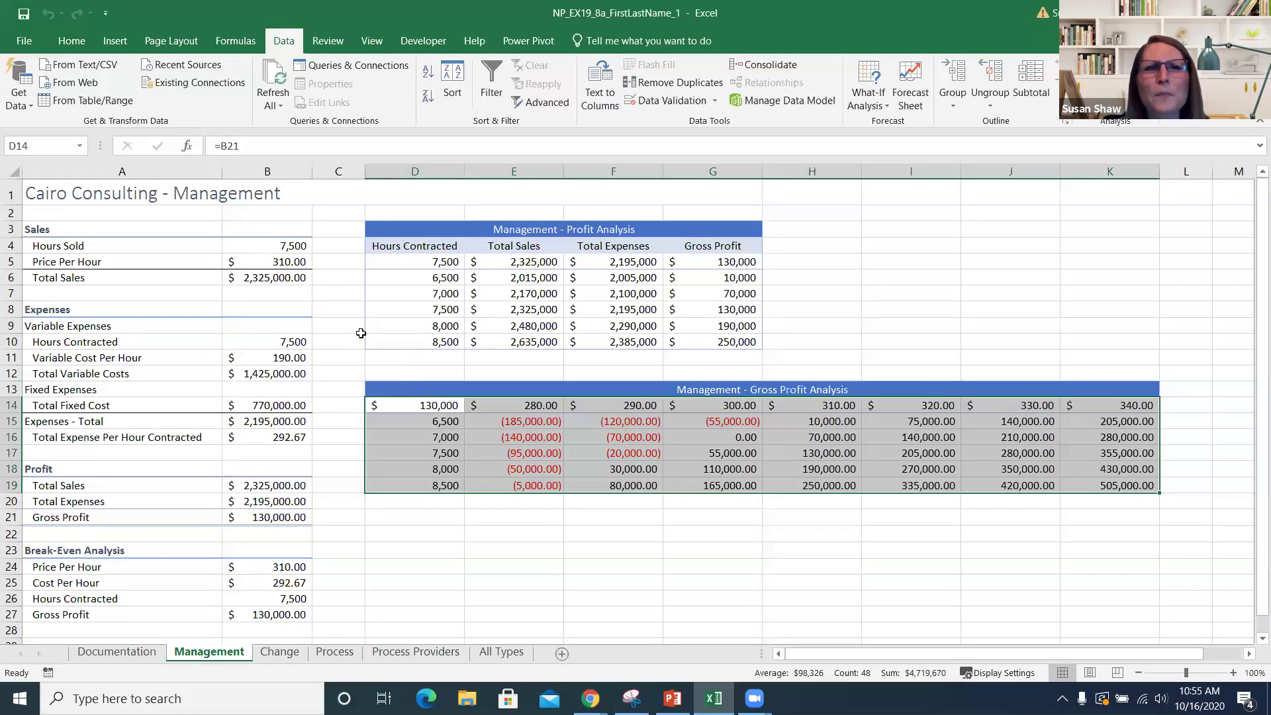
left_click(376, 371)
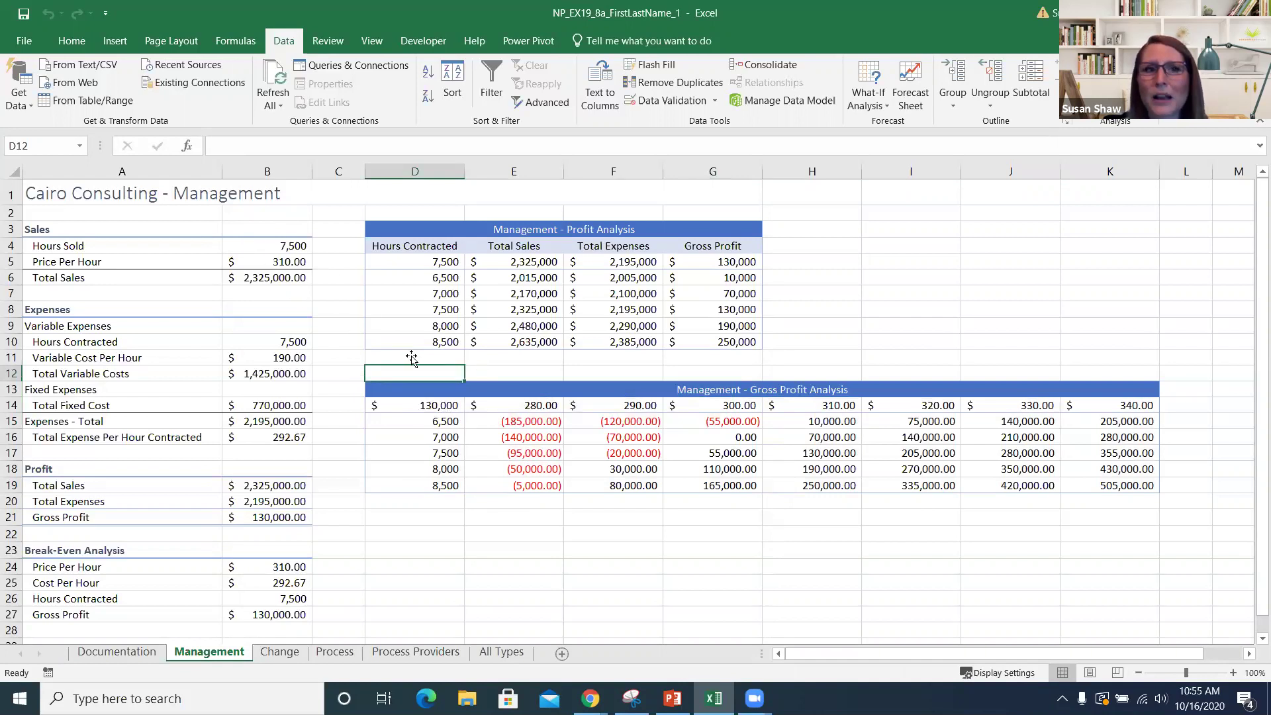
Change the Hours Sold value in cell B4 to 6500 to test the data tables
left_click(294, 245)
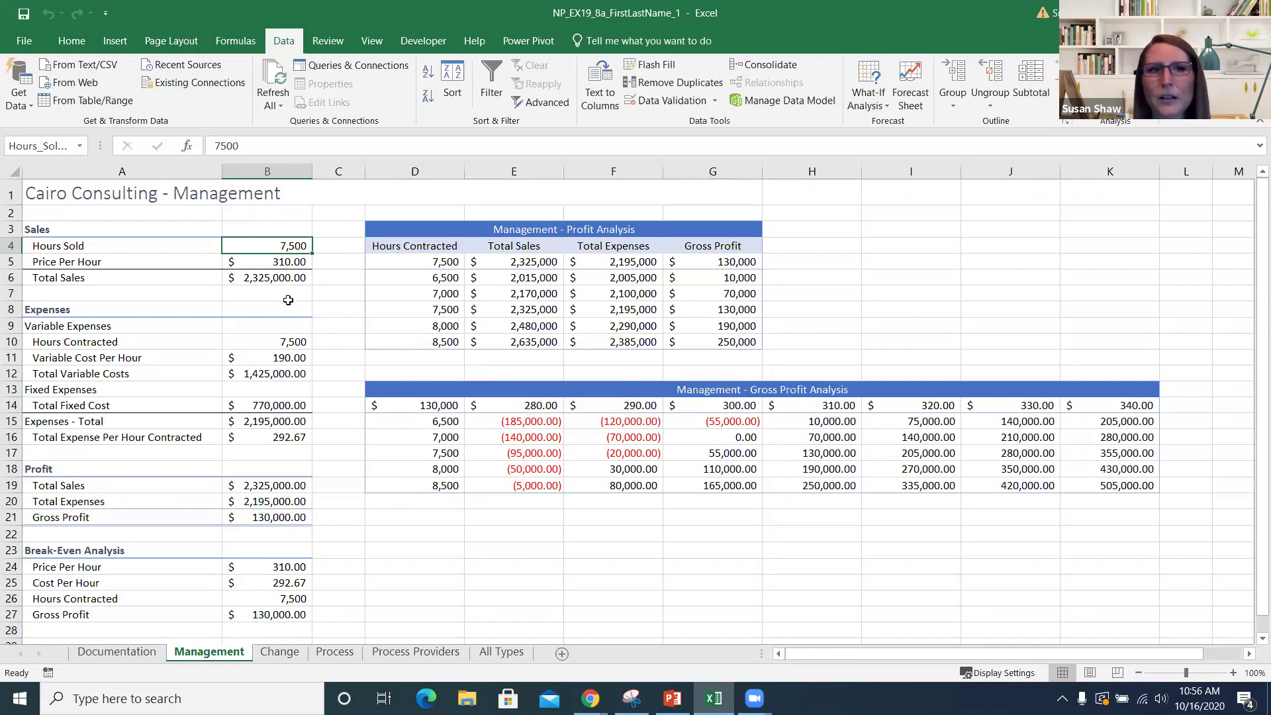
type("6500")
key("Return")
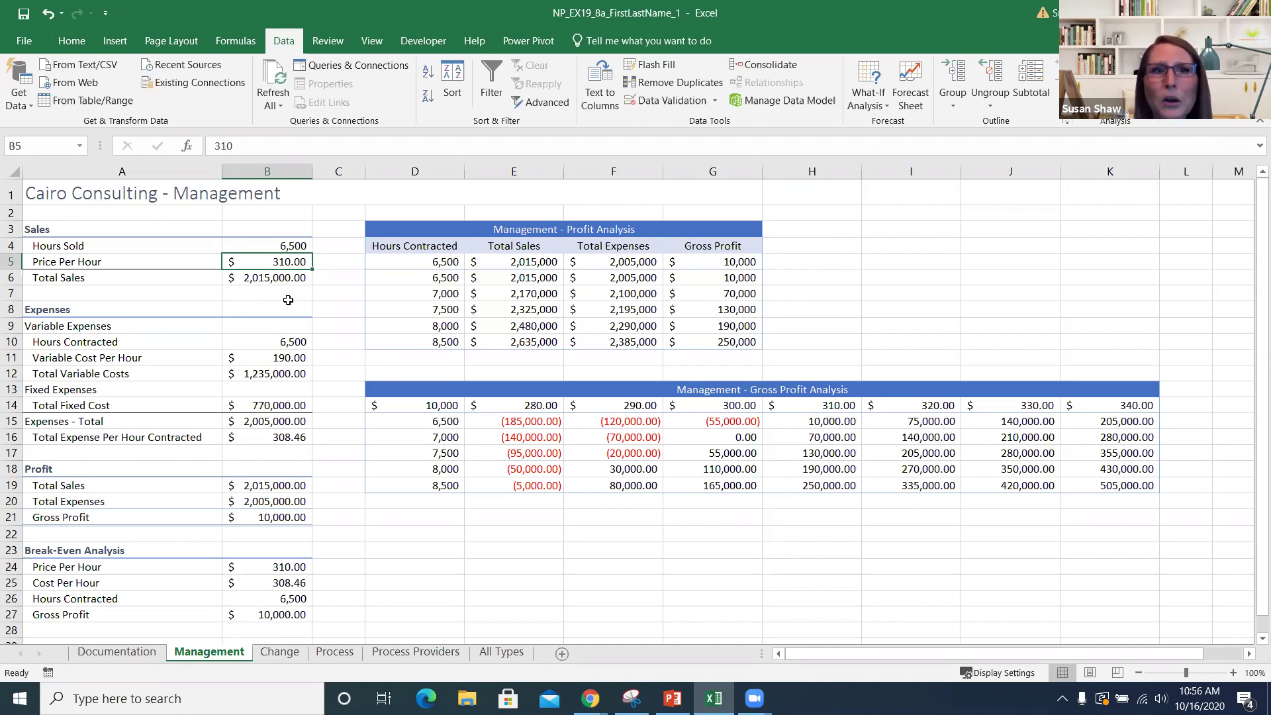
Restore the Hours Sold value in cell B4 to 7500
left_click(278, 245)
double_click(278, 246)
key("Delete")
type("7")
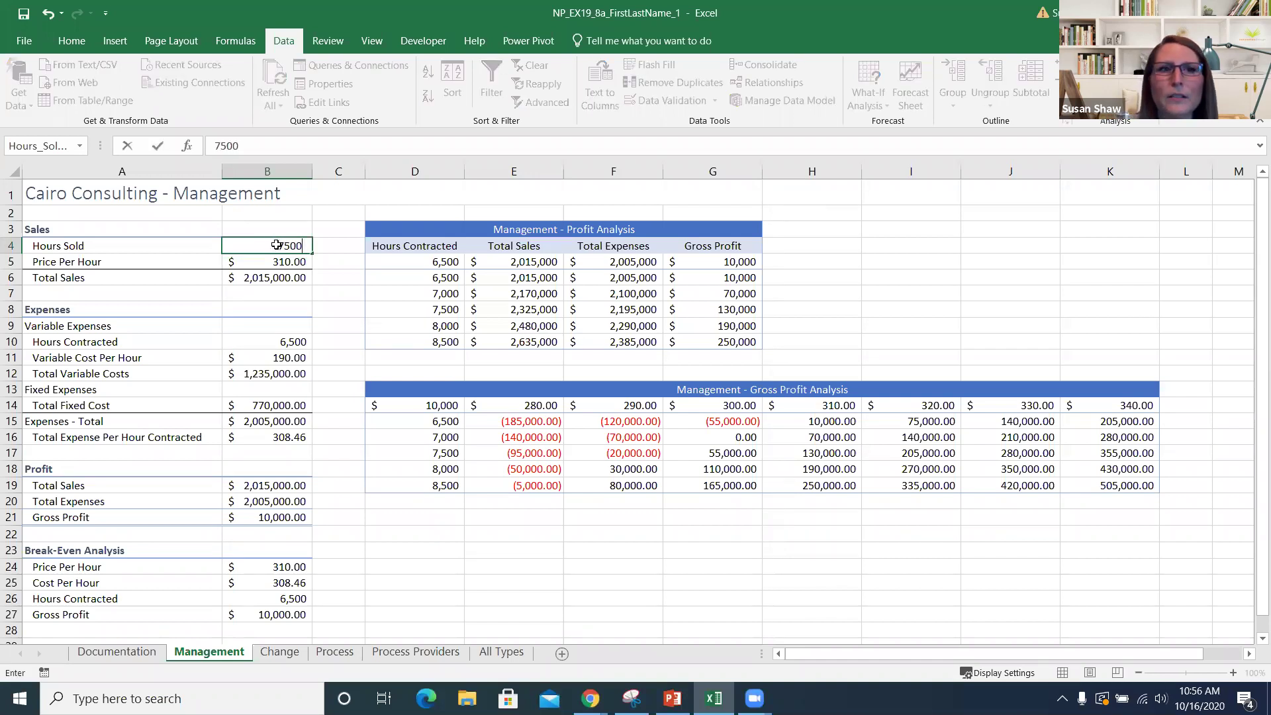
key("Return")
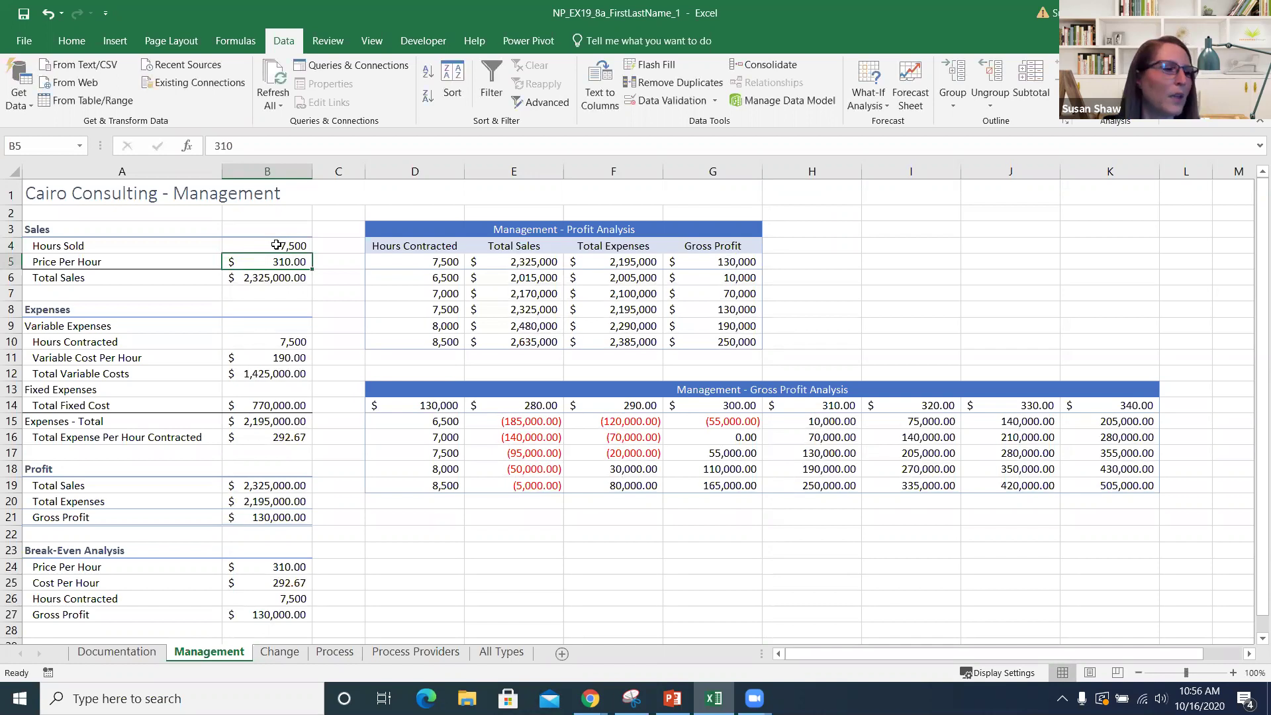
Replace the number format of cell D14 in the Gross Profit Analysis table with the custom format "Hours/Price", including the quotation marks
left_click(427, 406)
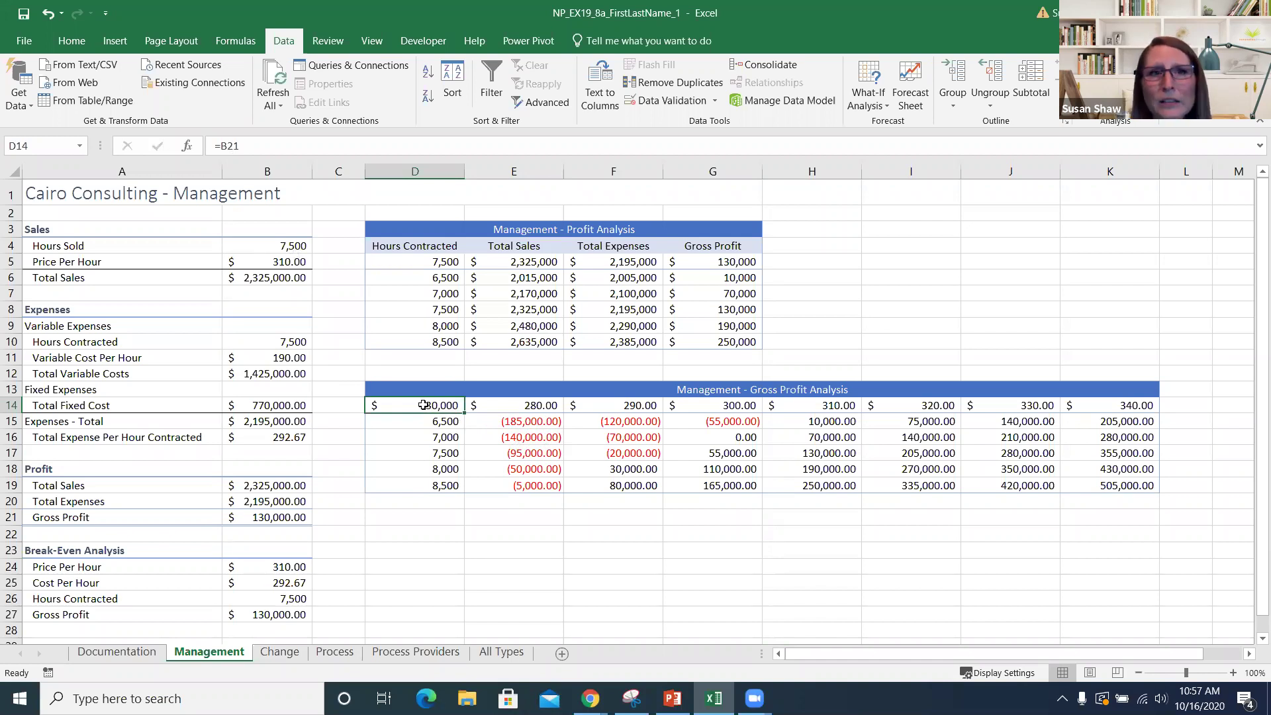
right_click(423, 405)
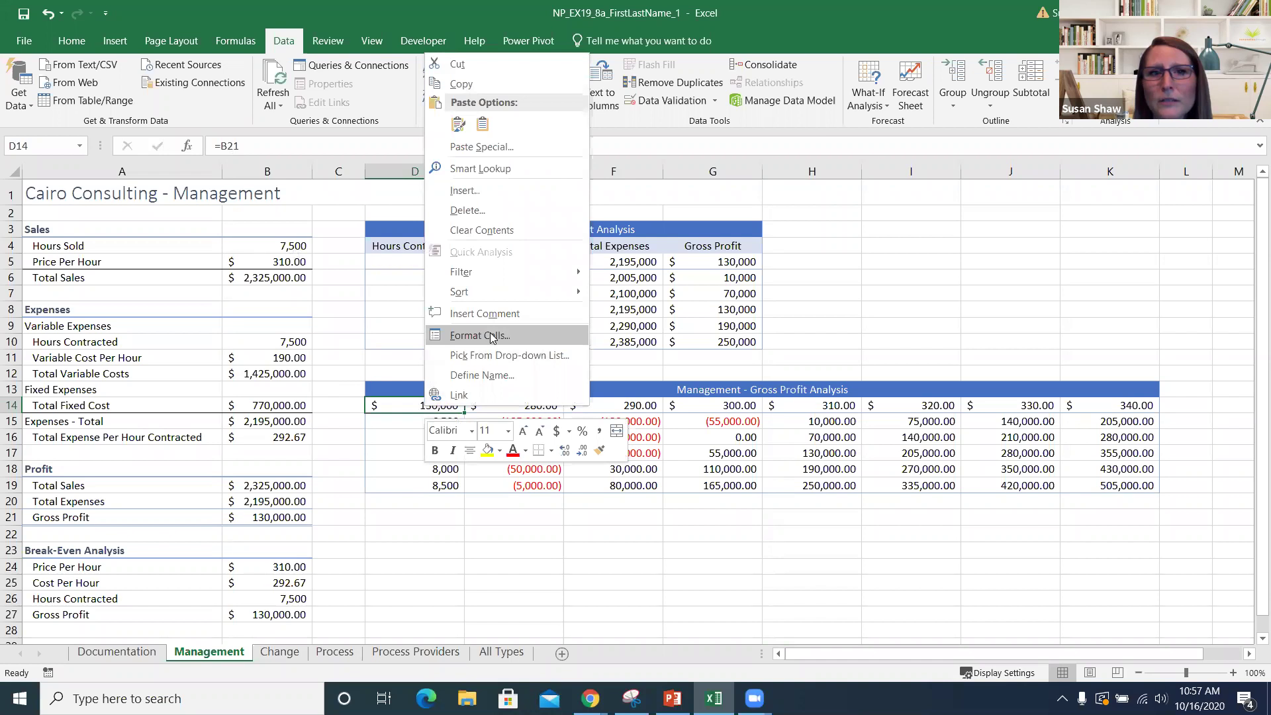
left_click(491, 337)
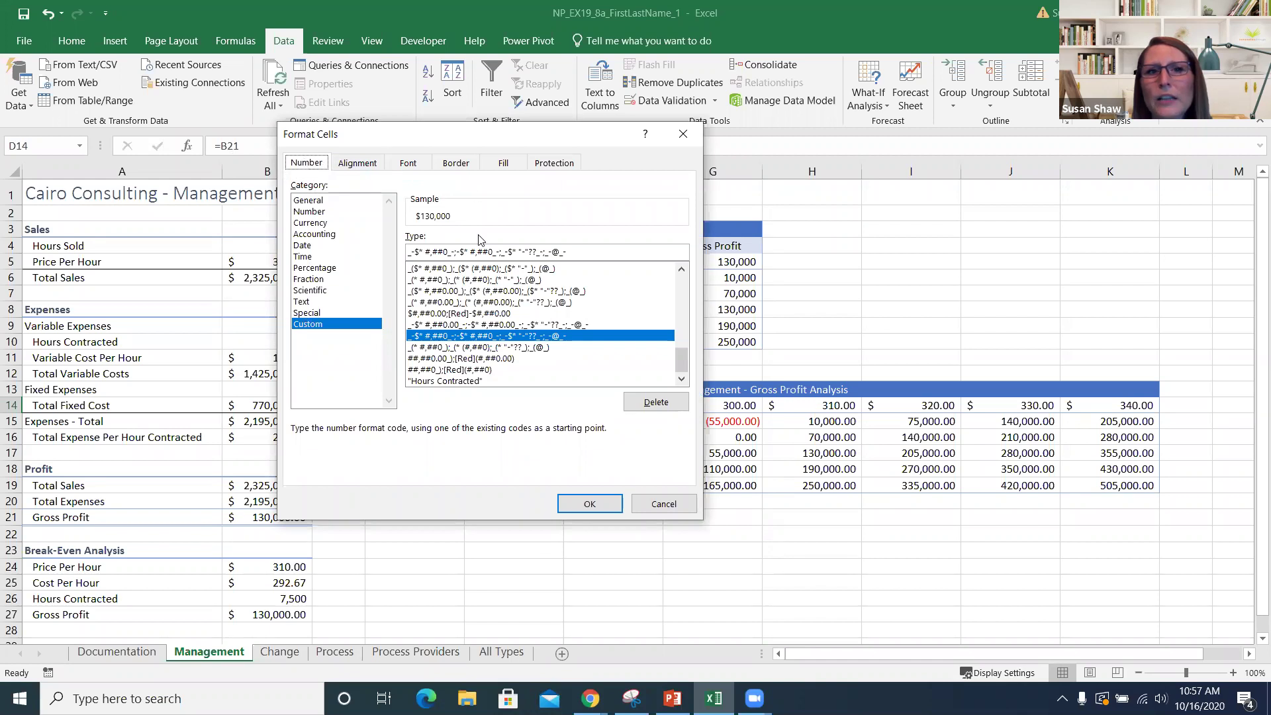
left_click(313, 329)
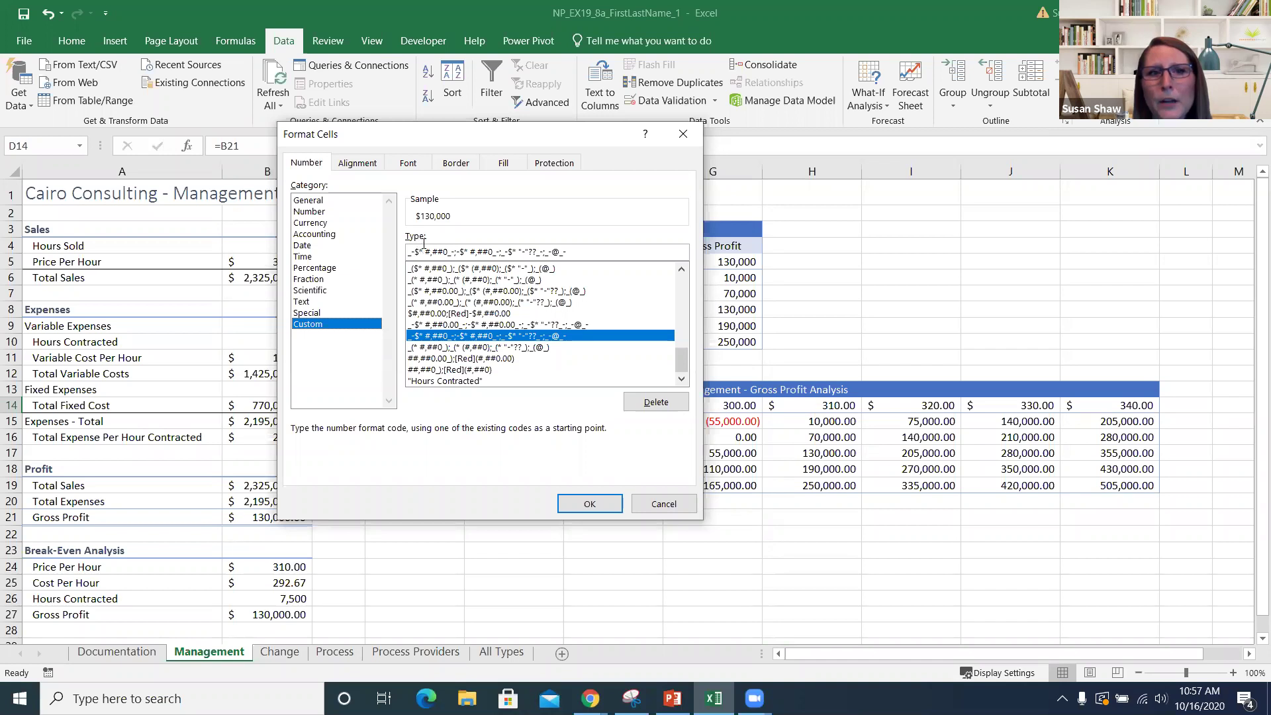
left_click_drag(562, 254, 409, 253)
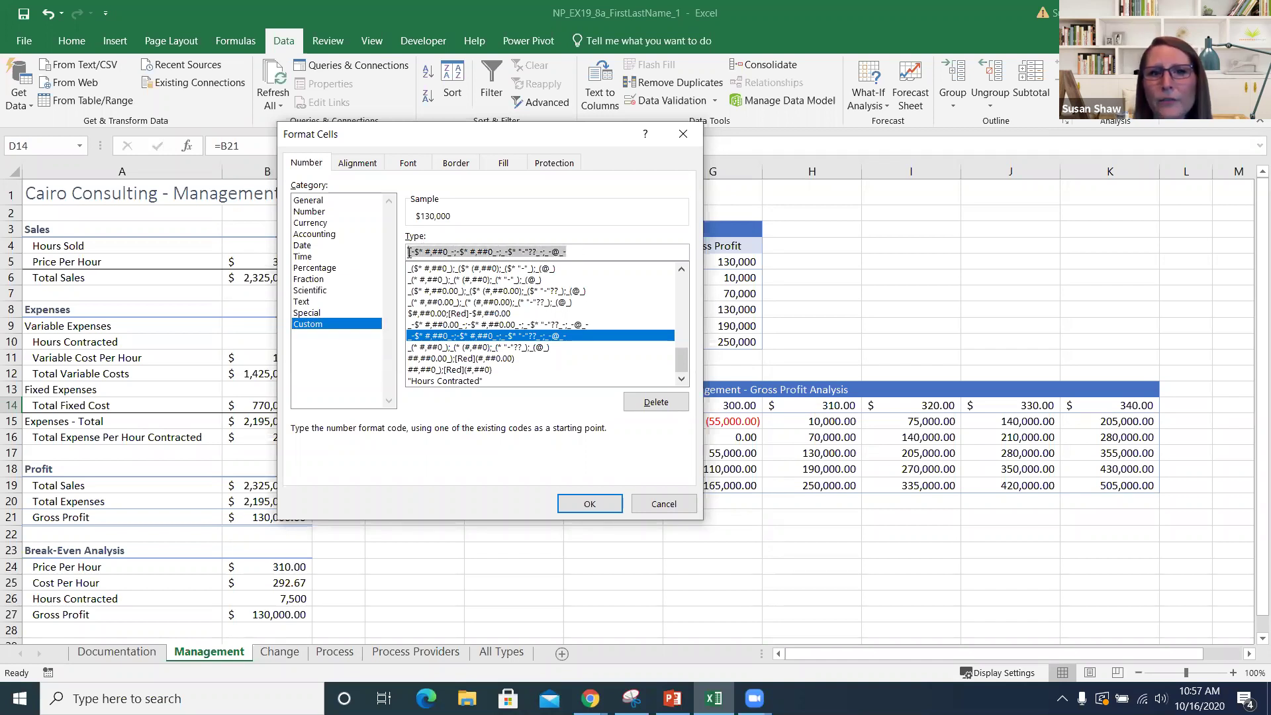
key("BackSpace")
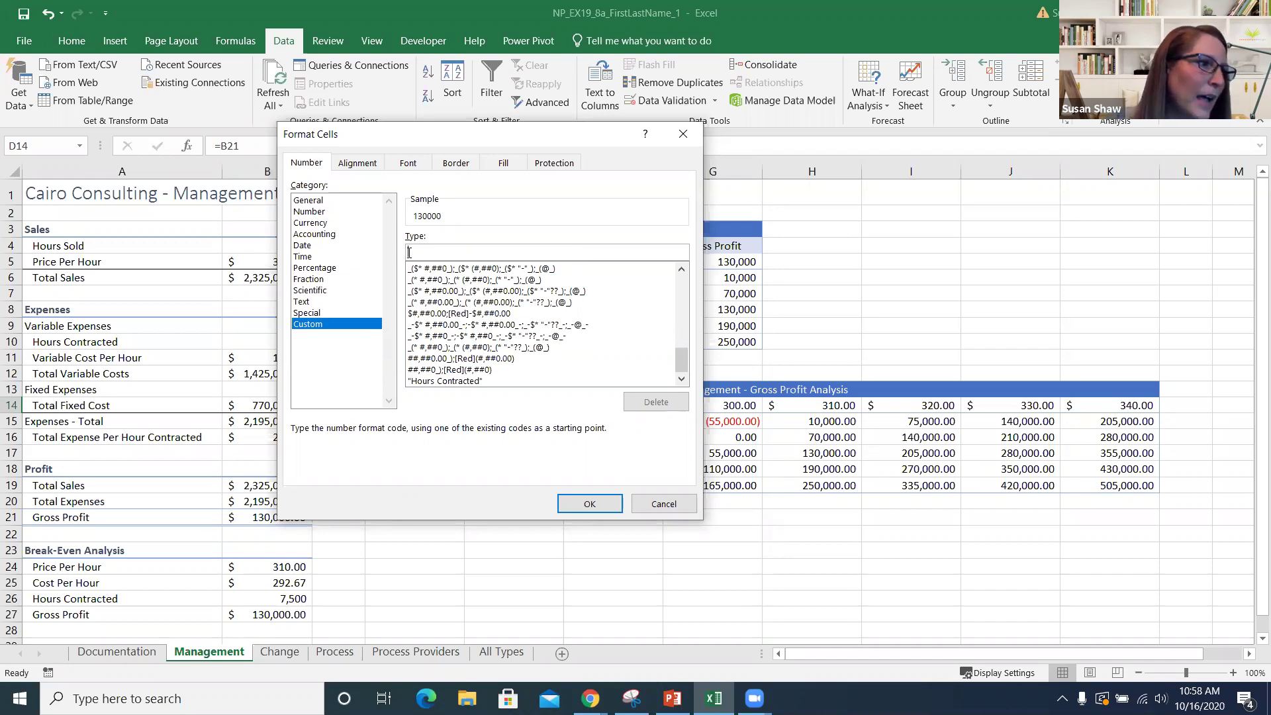
left_click(409, 253)
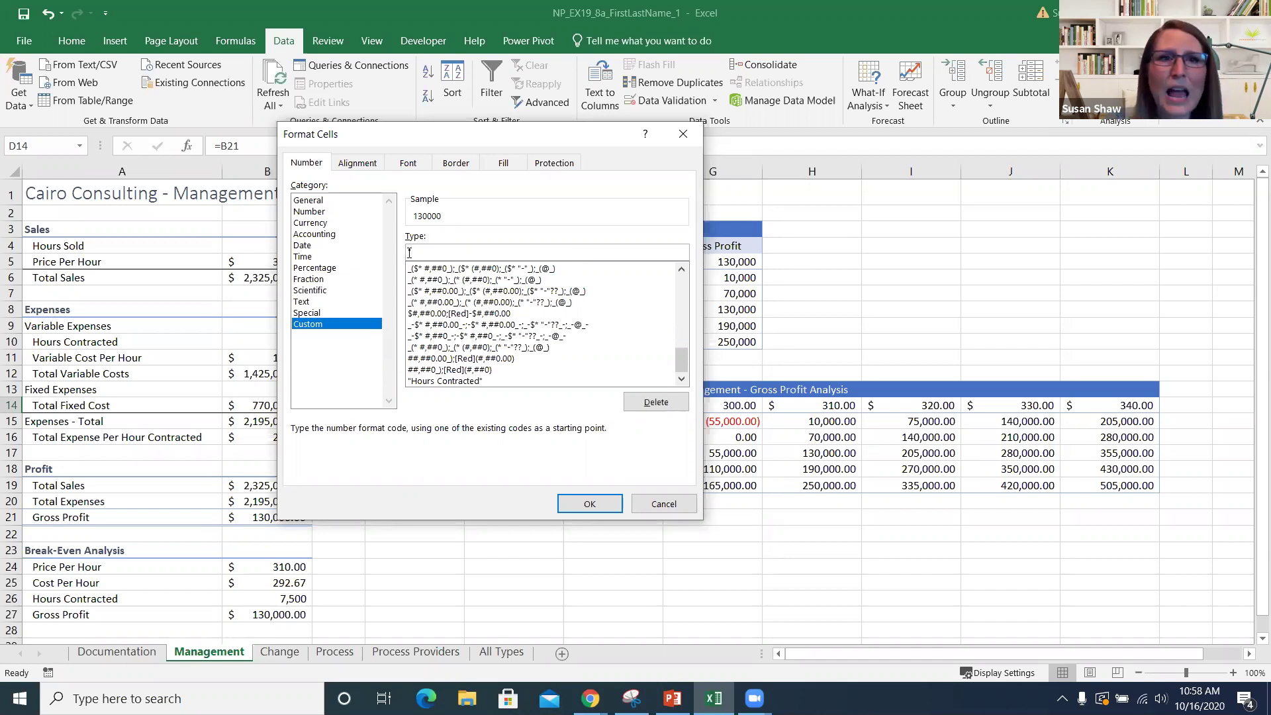
type("\"Hour")
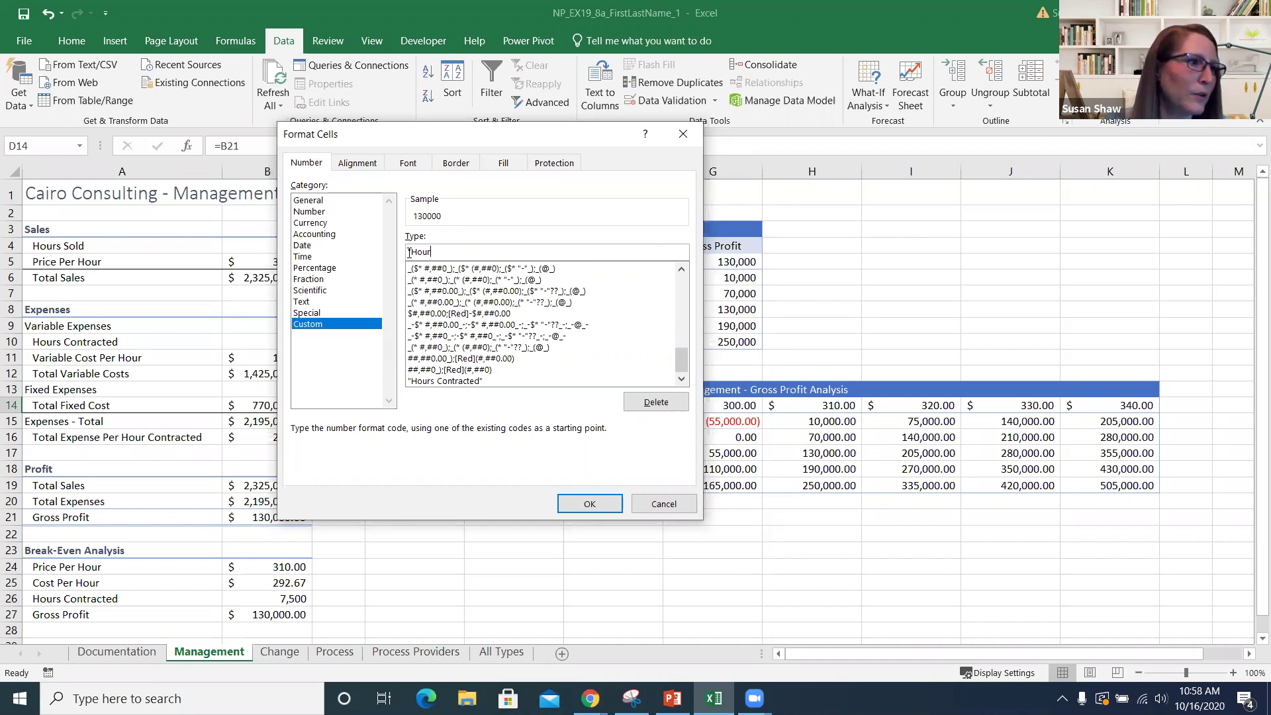
type("s/P")
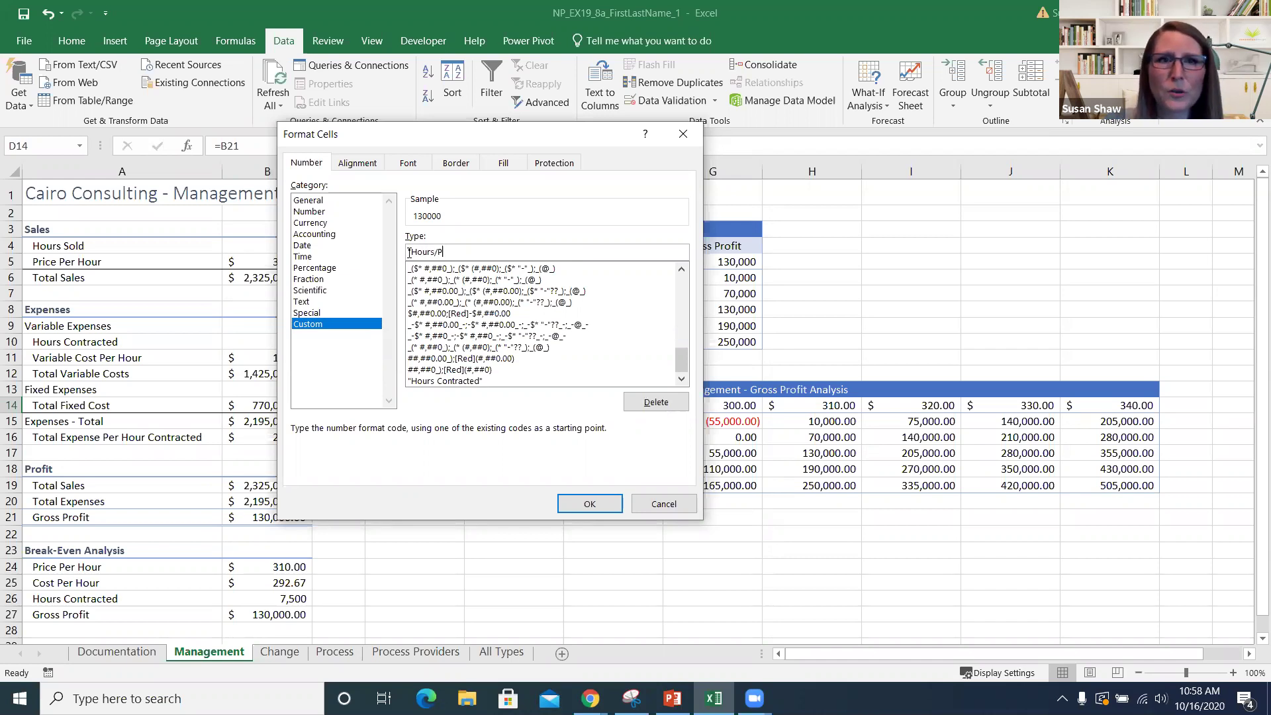
type("rice\"")
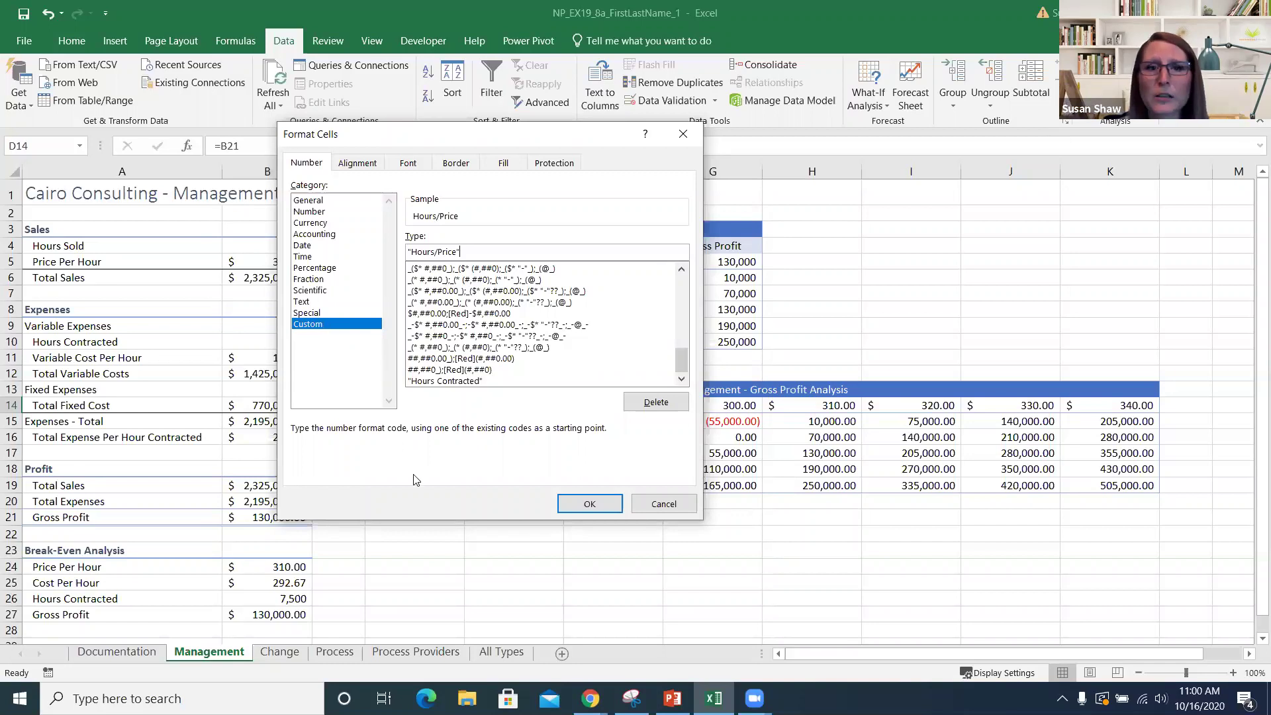
left_click(595, 506)
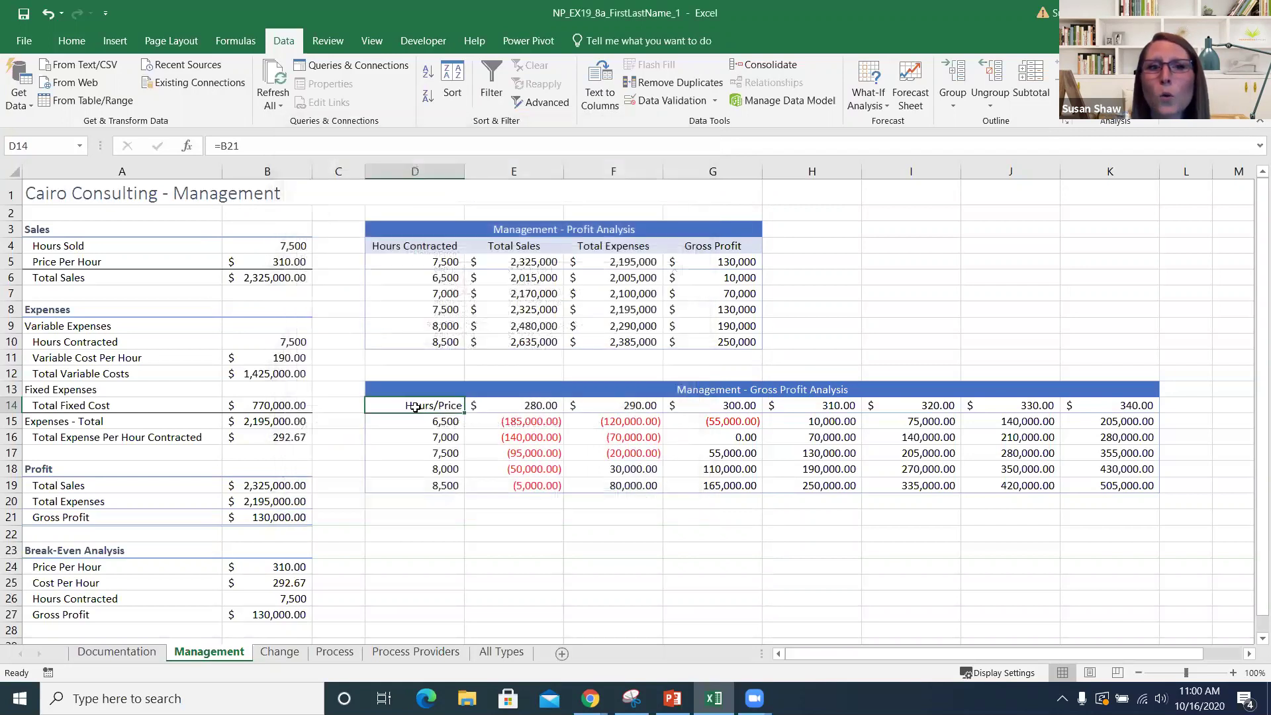
left_click(398, 443)
left_click(416, 408)
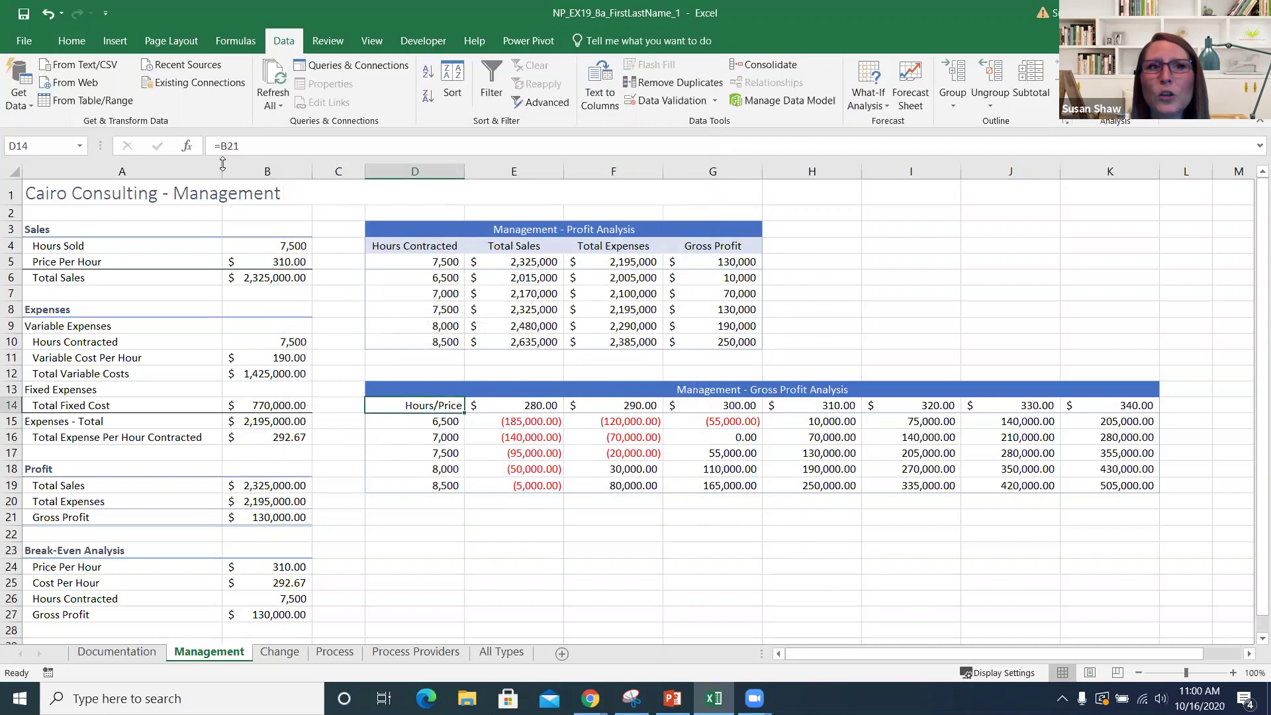